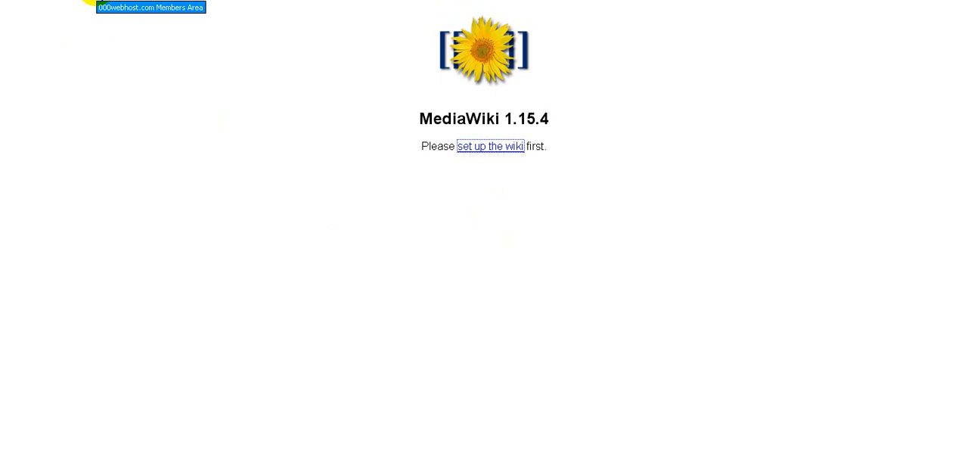
Switch to the 000webhost members area and return from the FTP details to the hosting control panel overview
left_click(94, 2)
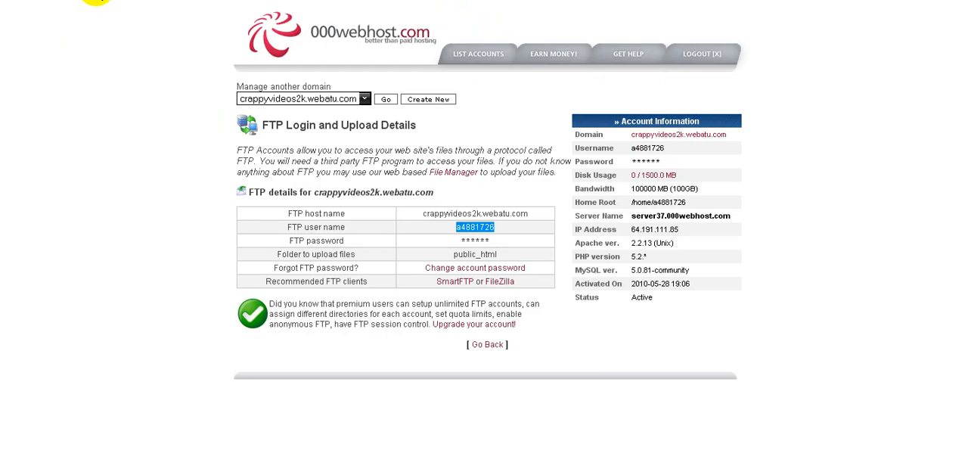
left_click(234, 282)
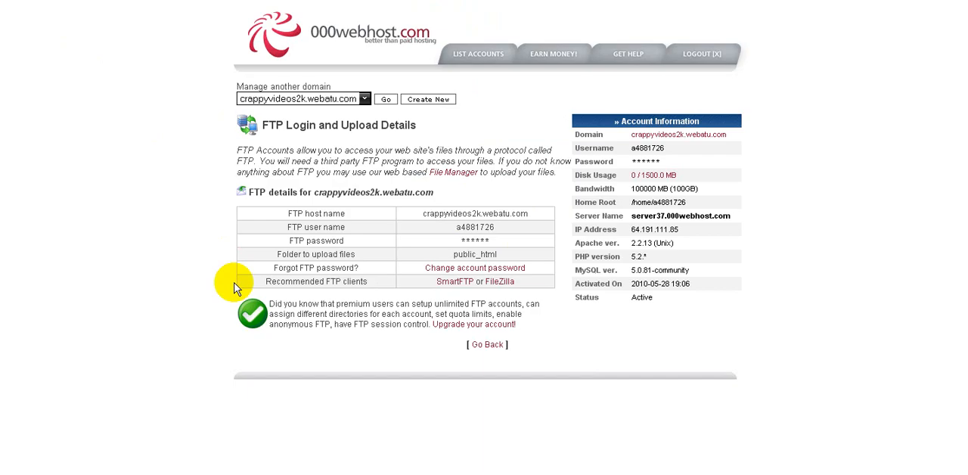
key("BackSpace")
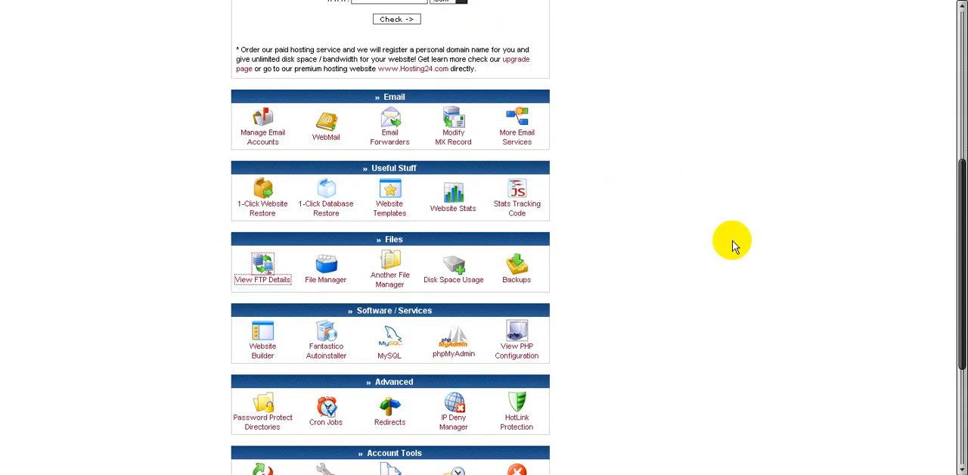
scroll(732, 243, "up", 4)
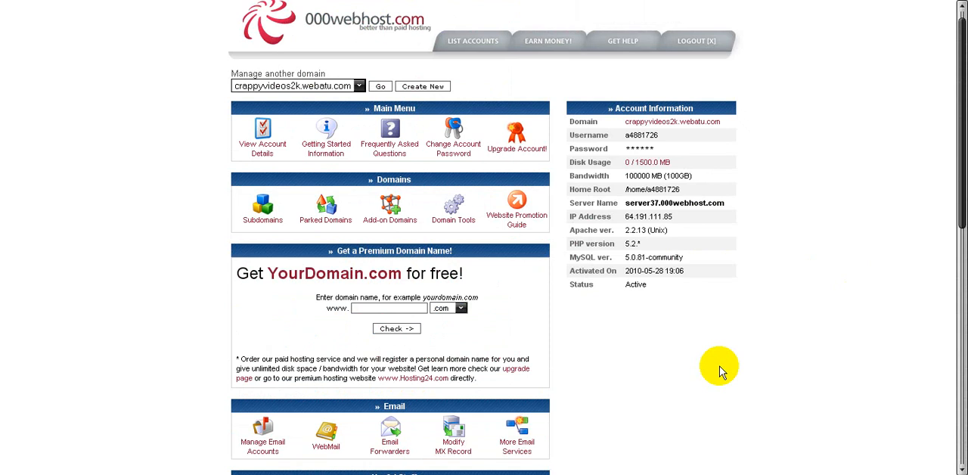
Create a new subdomain named wikidemo under crappyvideos2k.webatu.com
left_click(263, 216)
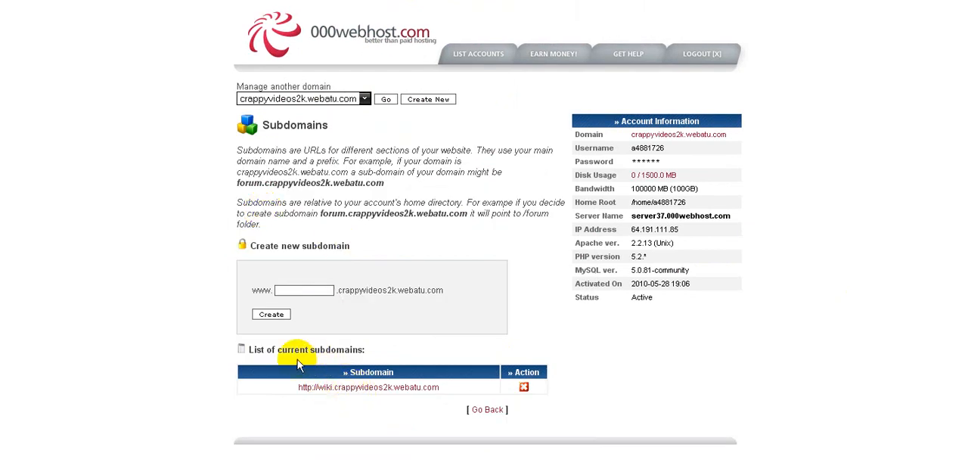
left_click(310, 294)
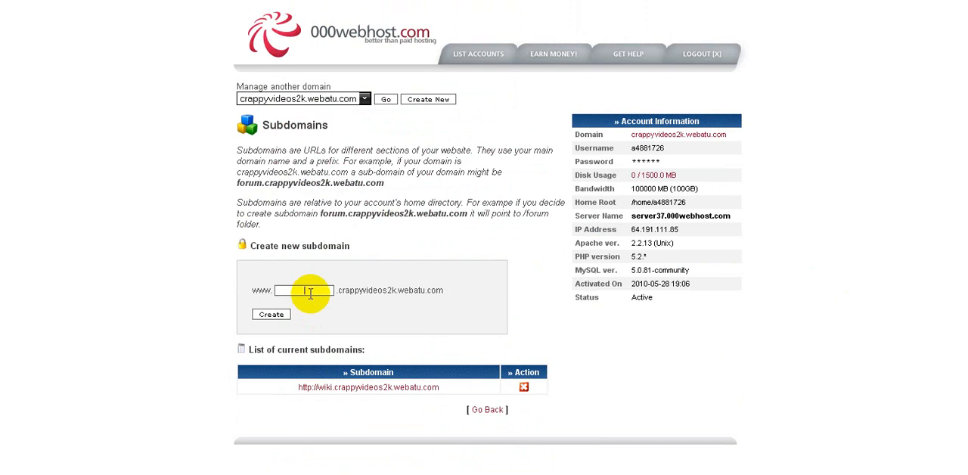
type("wikidemo")
left_click(280, 318)
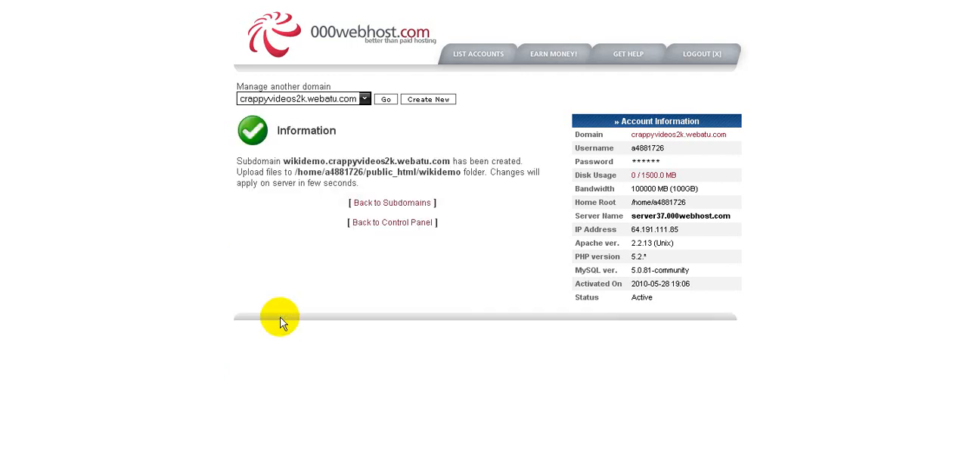
Return to the control panel and open the MySQL database management page
left_click(381, 228)
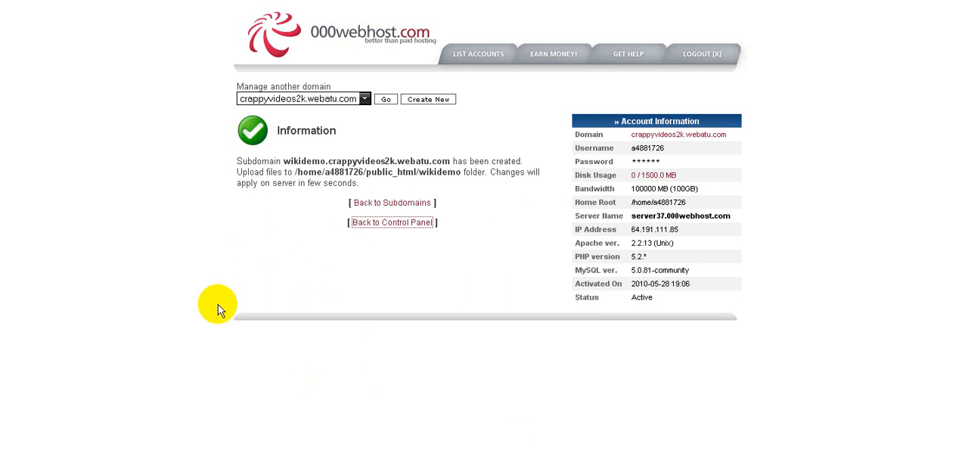
scroll(218, 305, "down", 5)
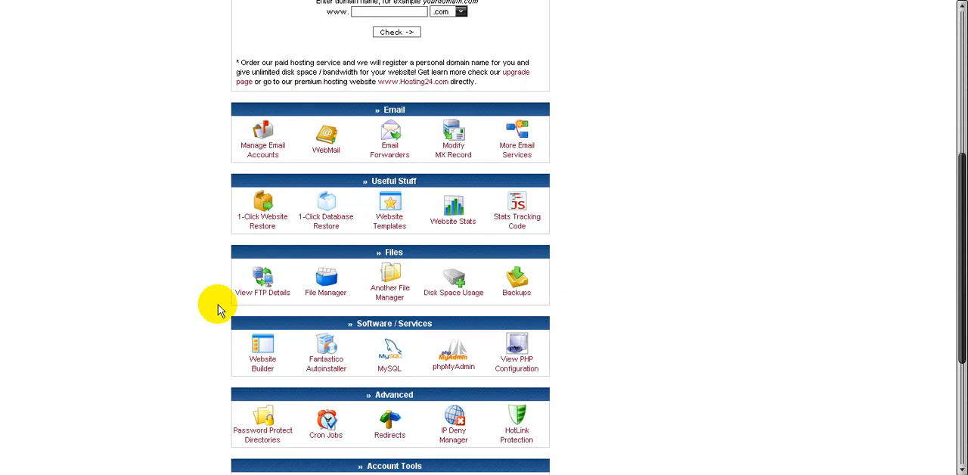
scroll(217, 305, "down", 3)
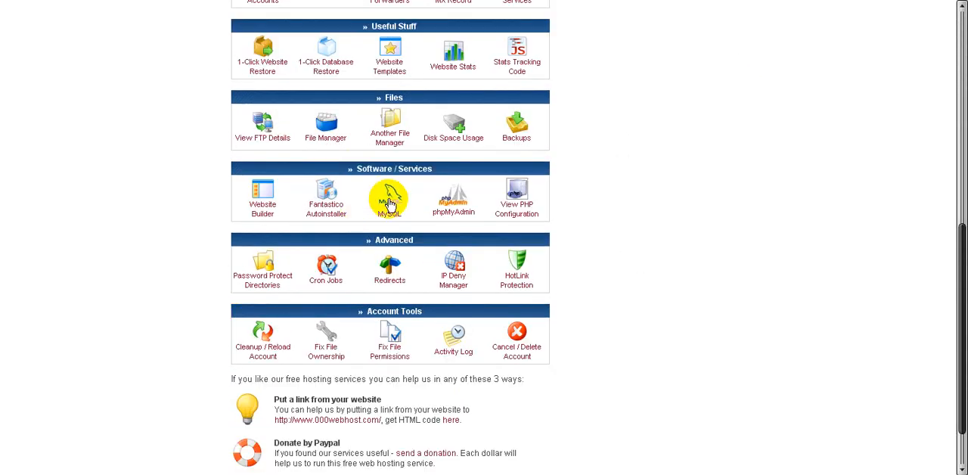
left_click(389, 201)
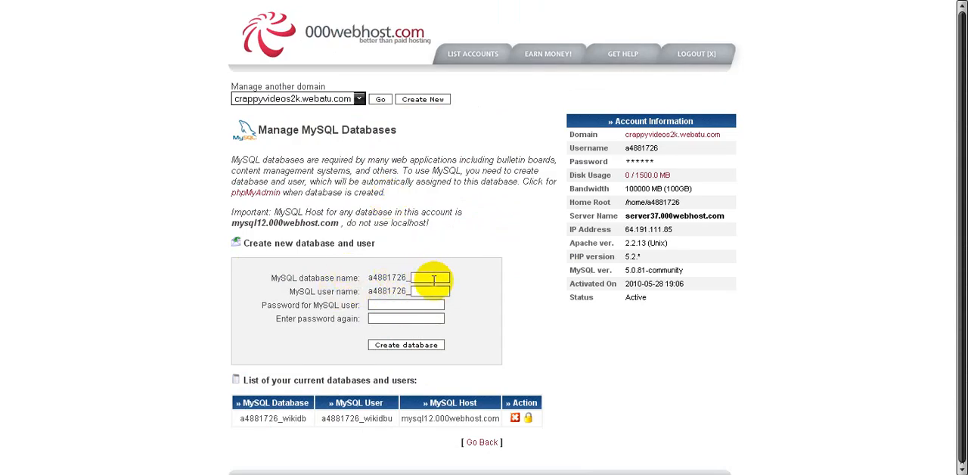
Enter wikidem as the new MySQL database name and wikidmu as its user name, both after the account prefix
left_click(434, 280)
type("wikidem")
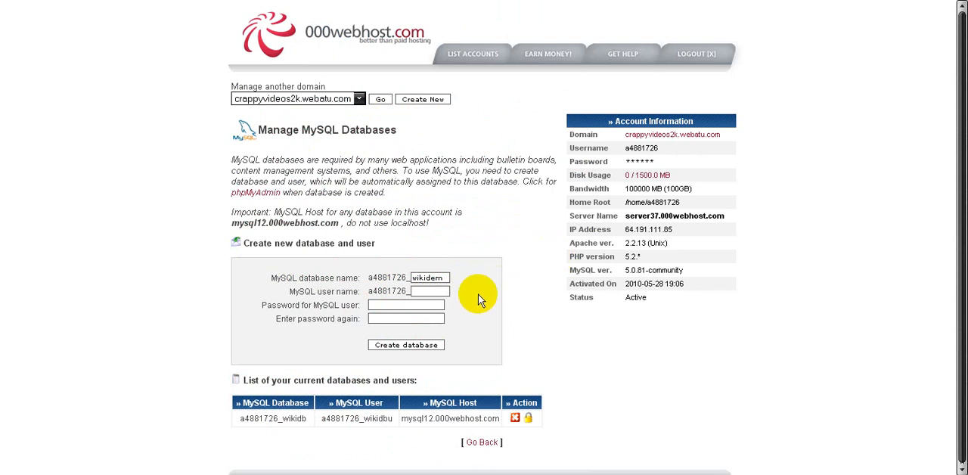
key("Tab")
type("wikidu")
key("BackSpace")
type("mu")
type("•")
Enter and repeat the password for the MySQL user, and create the database
key("BackSpace")
type("••••••••••")
key("Tab")
type("•••••••••")
left_click(392, 348)
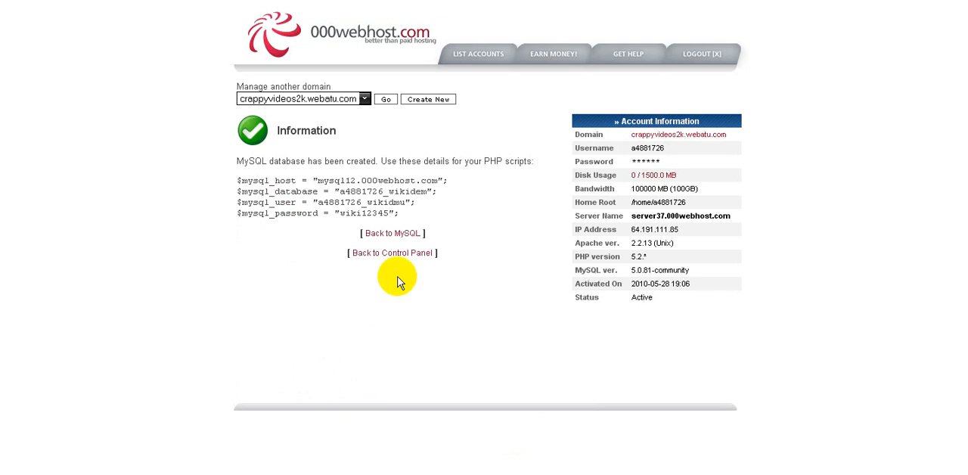
Open the hosting file manager with the FTP account password and go to the wikidemo folder inside public_html
left_click(405, 255)
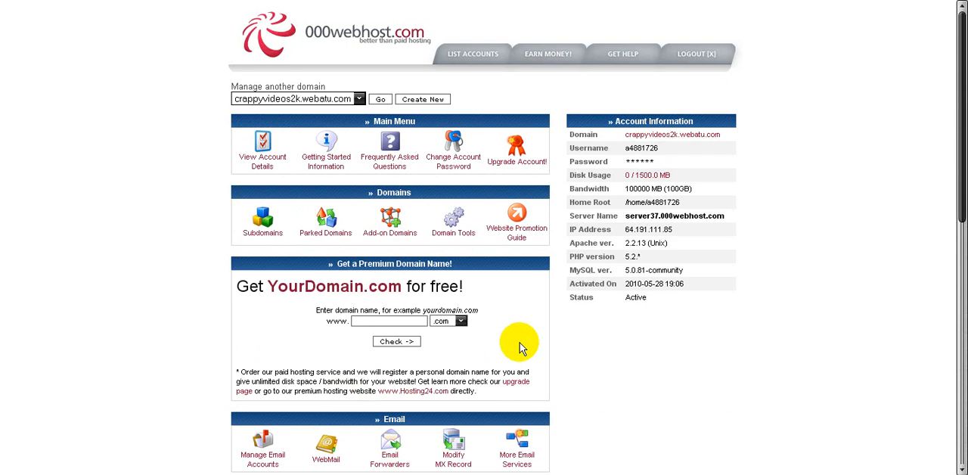
scroll(519, 347, "down", 5)
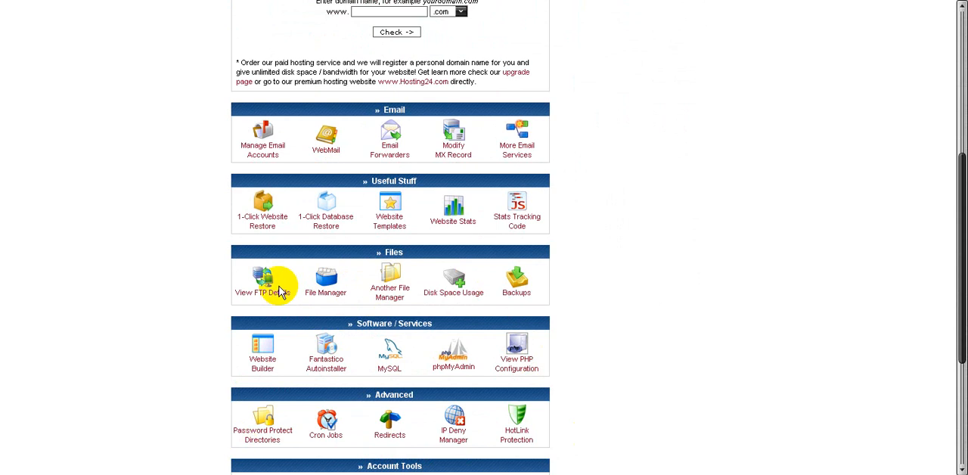
left_click(331, 290)
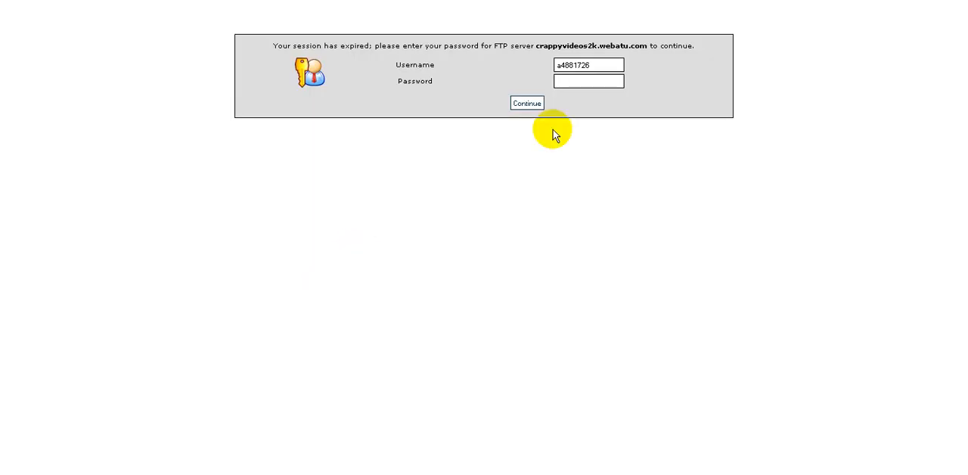
type("******")
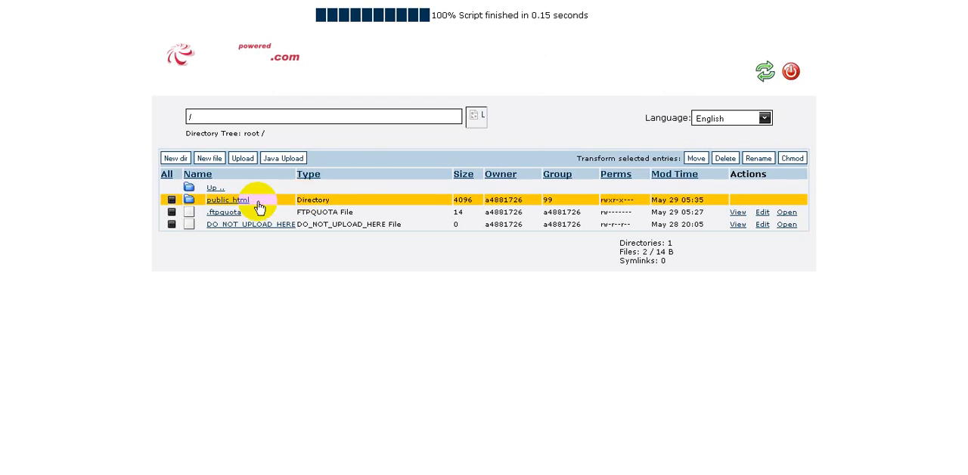
left_click(243, 202)
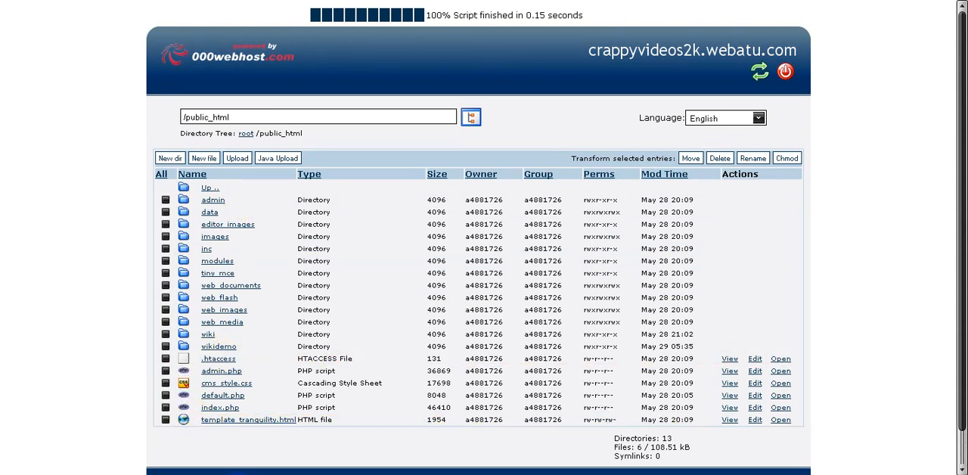
left_click(225, 350)
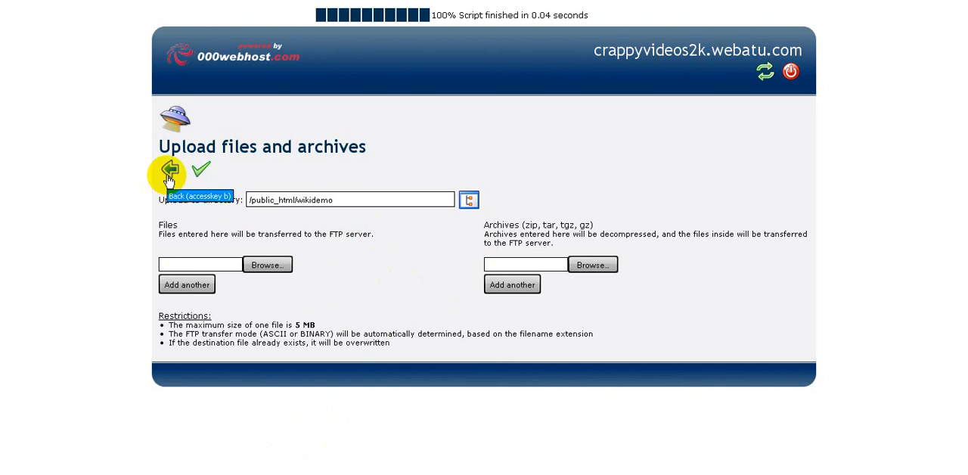
Switch to the MediaWiki setup page, bring up Notepad over it and write the sample address wiki.crappyvideos.webatu.com
left_click(400, 4)
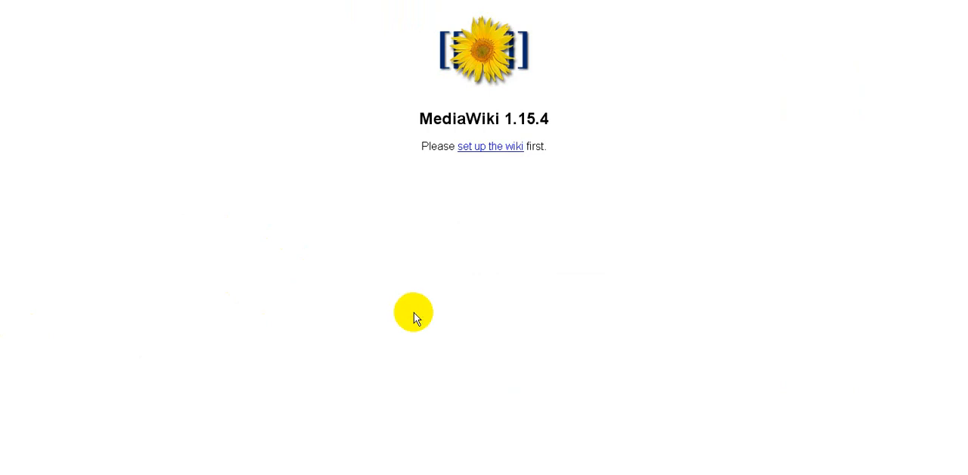
key("alt+Tab")
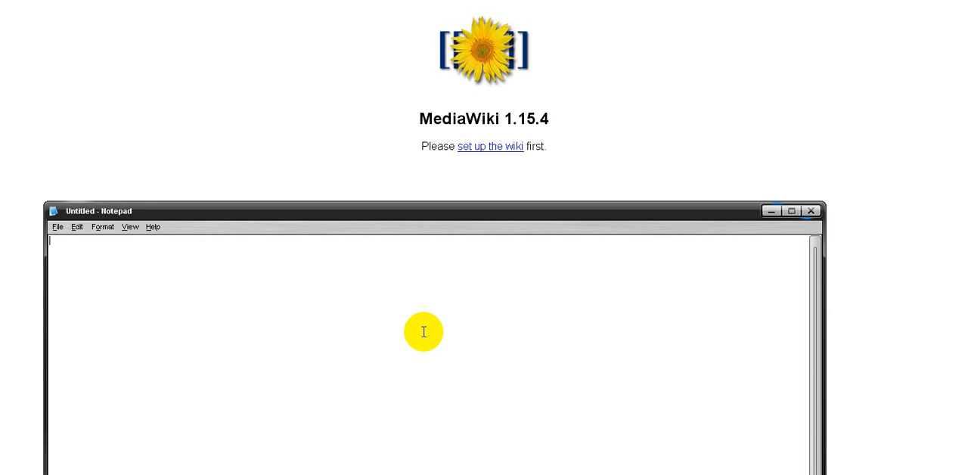
type("wiki.crappyvideos")
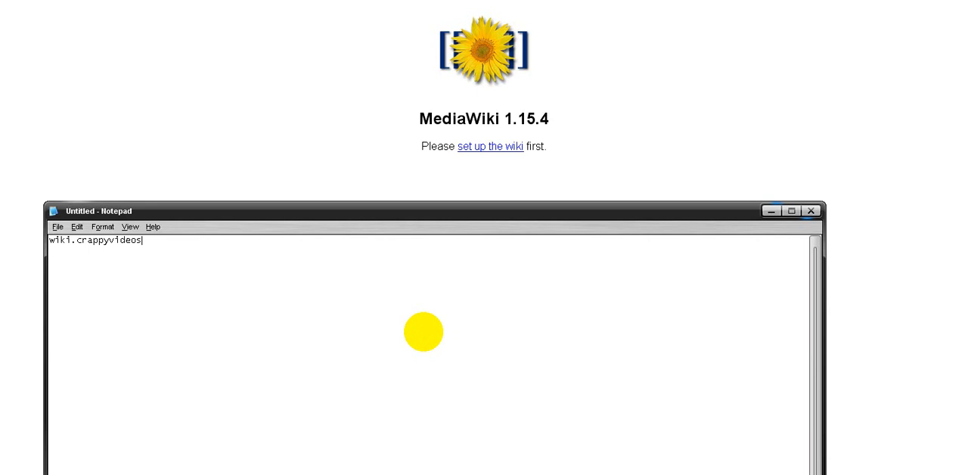
type(".webatu.com")
Rewrite the sample address in Notepad as the subfolder form crappyvideos.webatu.com/wiki
left_click(204, 245)
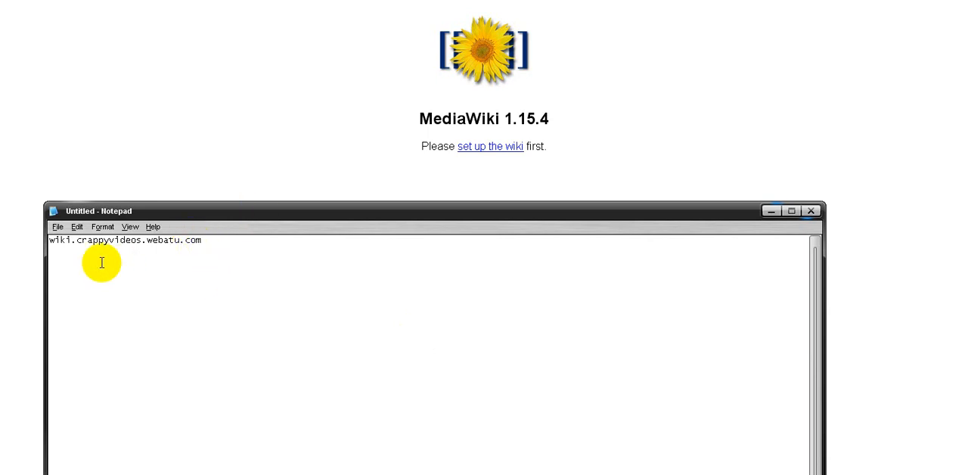
left_click(73, 239)
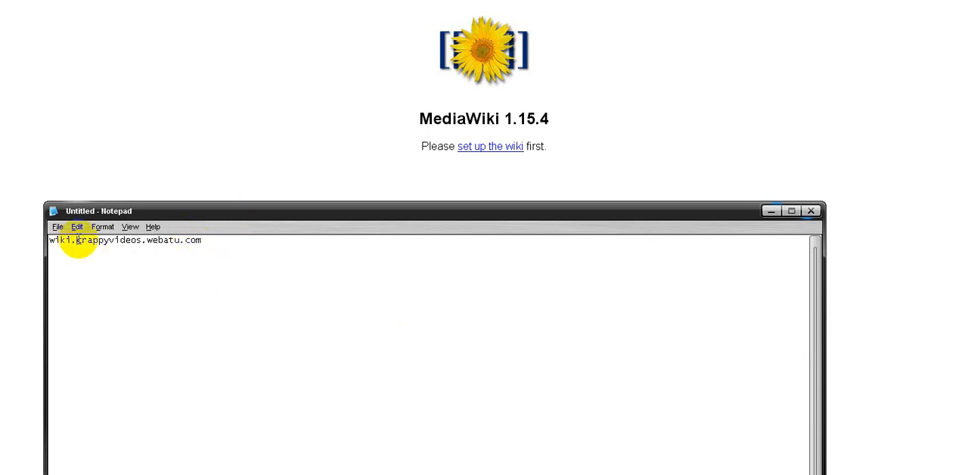
key("BackSpace")
key("BackSpace")
key("BackSpace")
key("BackSpace")
key("BackSpace")
left_click(184, 242)
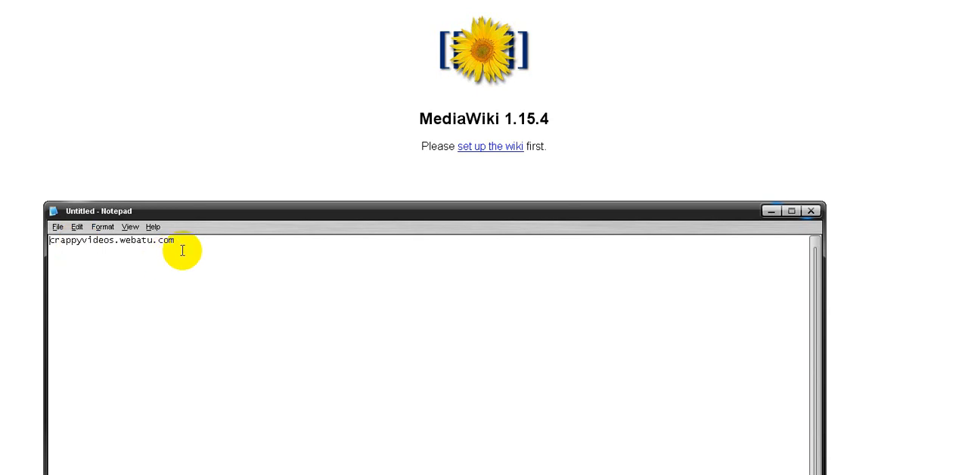
type("/")
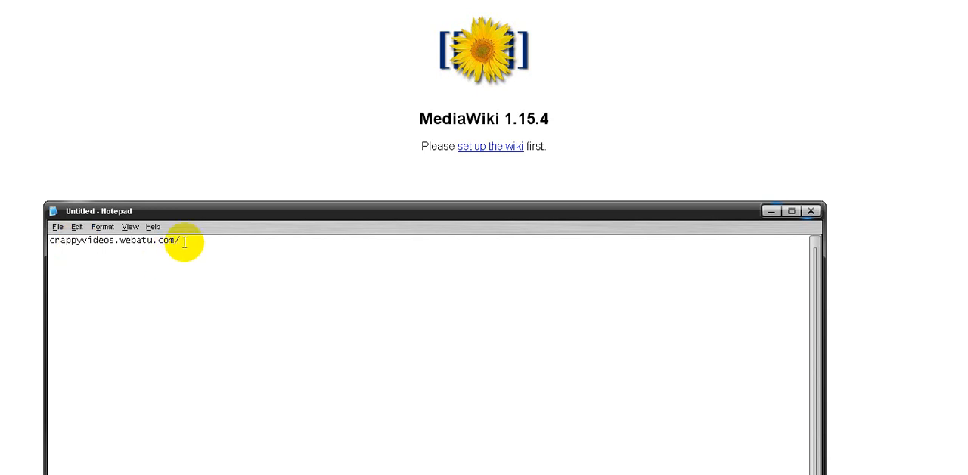
type("wiki")
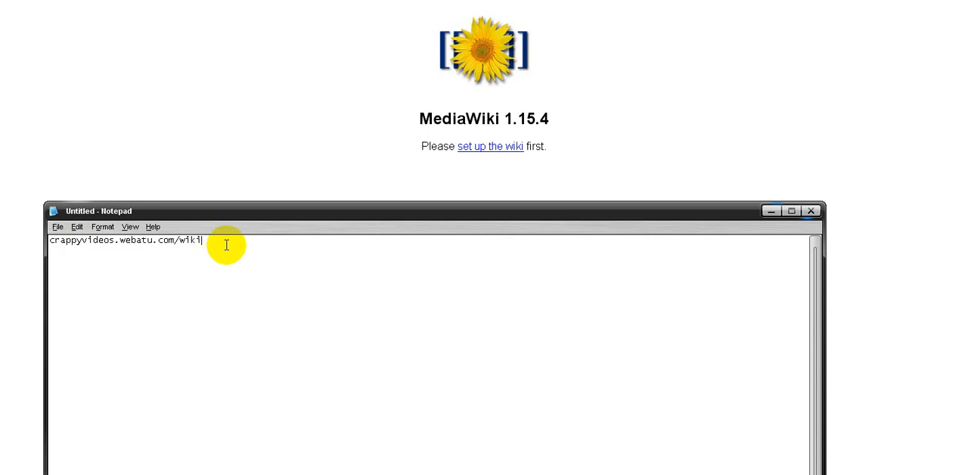
Select the sample address and close Notepad, discarding the note
left_click_drag(219, 242, 41, 238)
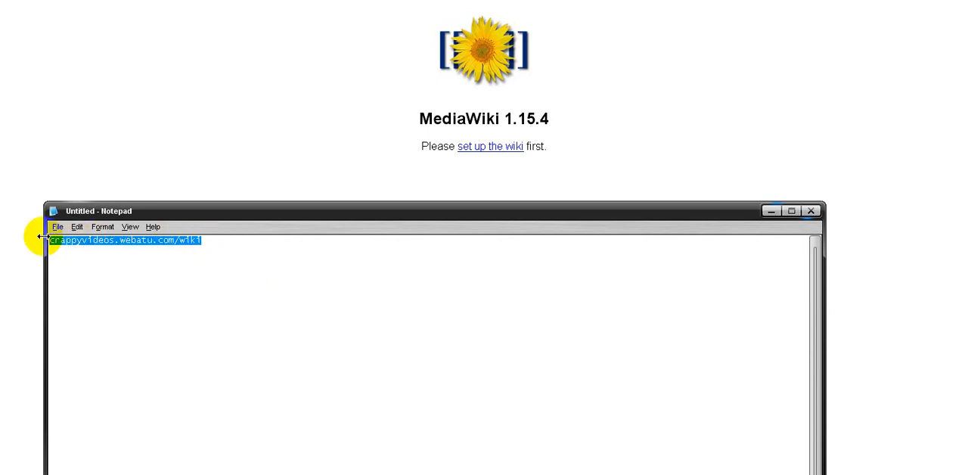
left_click(809, 210)
left_click(488, 250)
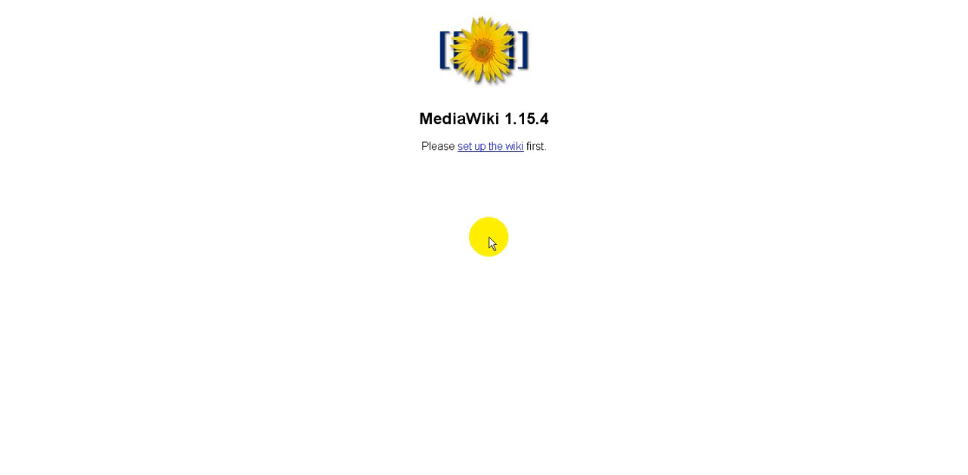
Return to the 000webhost control panel and open the wiki folder inside public_html in the file manager
left_click(110, 0)
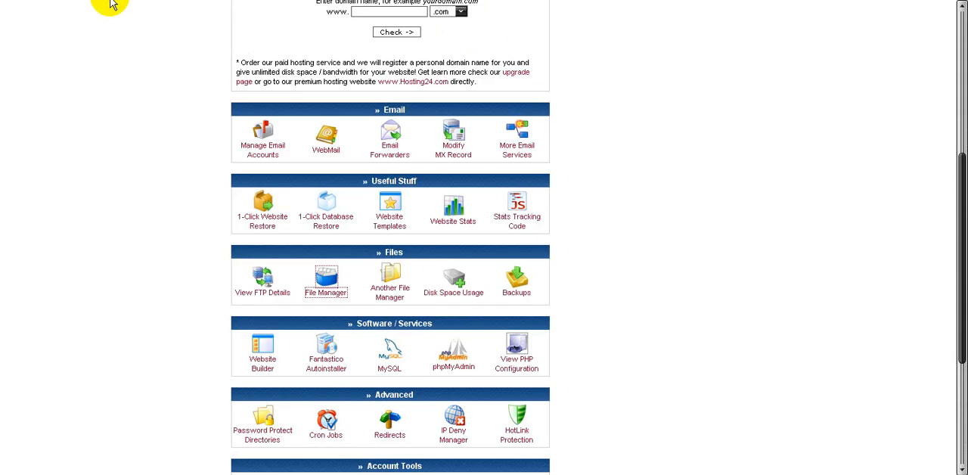
left_click(337, 294)
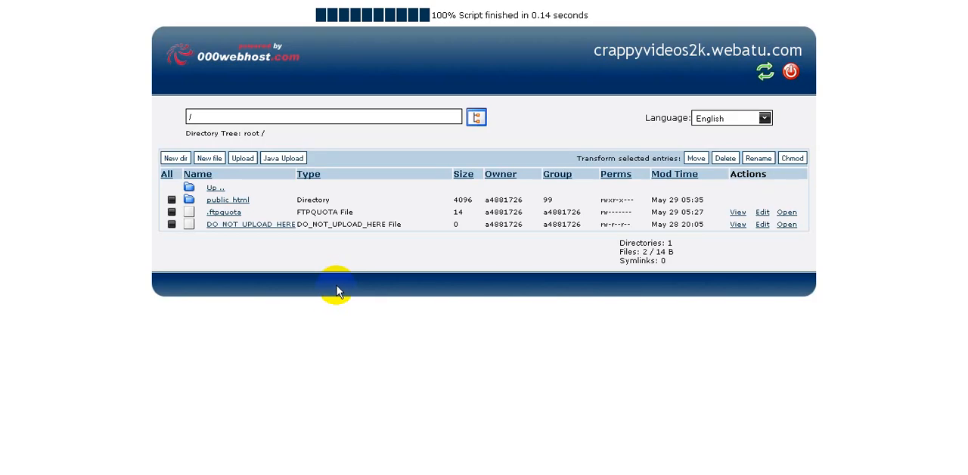
left_click(239, 205)
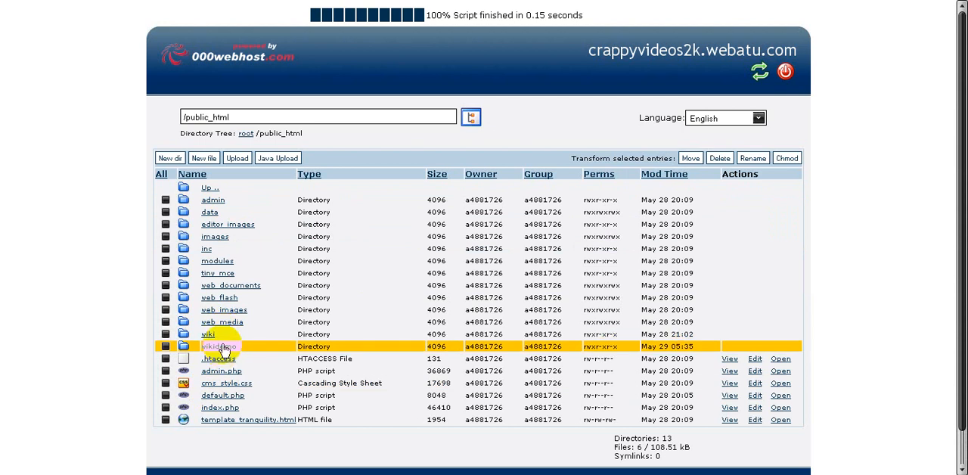
left_click(210, 336)
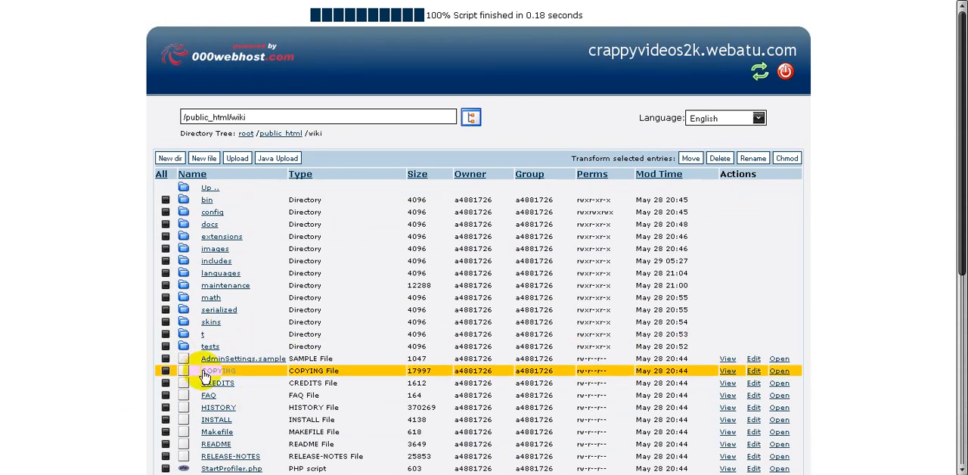
Open the wiki's config folder in the file manager and decline resending the page data
left_click(213, 213)
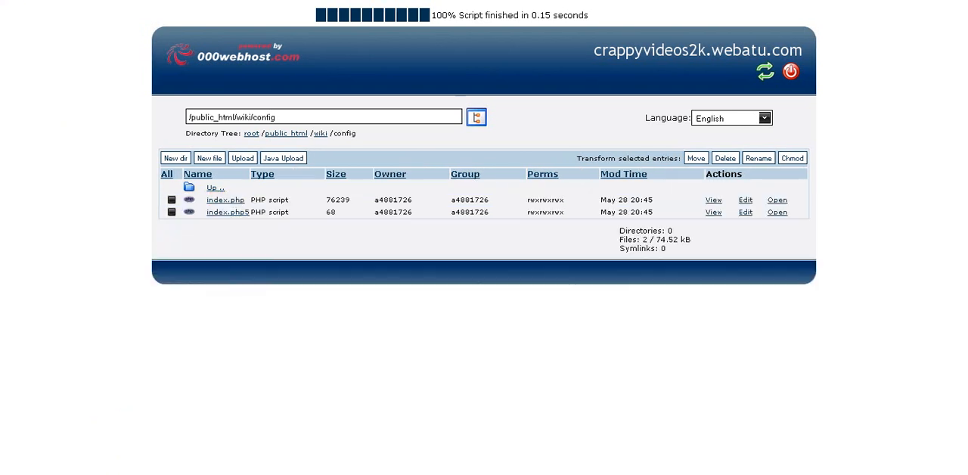
key("F5")
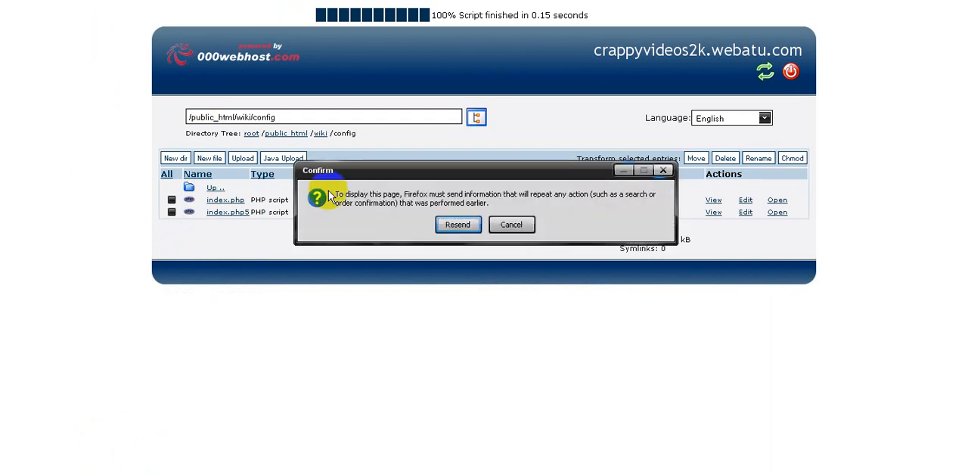
left_click(507, 226)
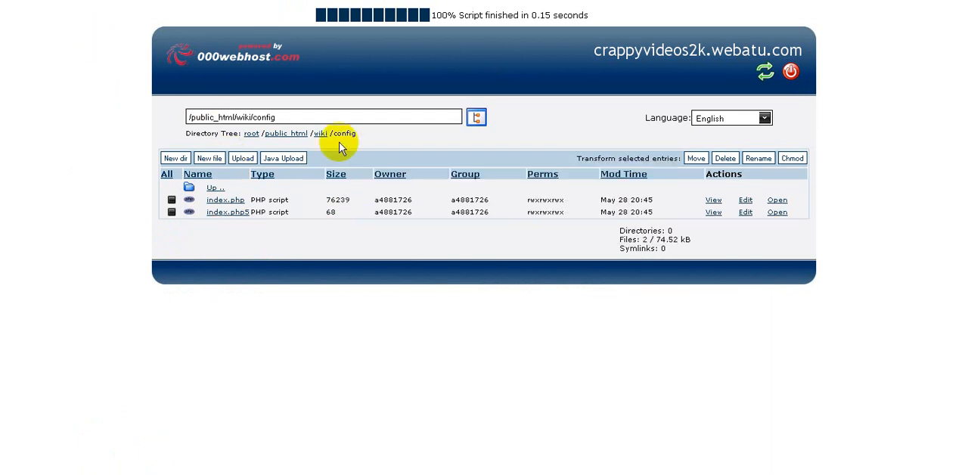
Shorten the file manager's directory path to /public_html/wiki/ and go to that folder
left_click(295, 117)
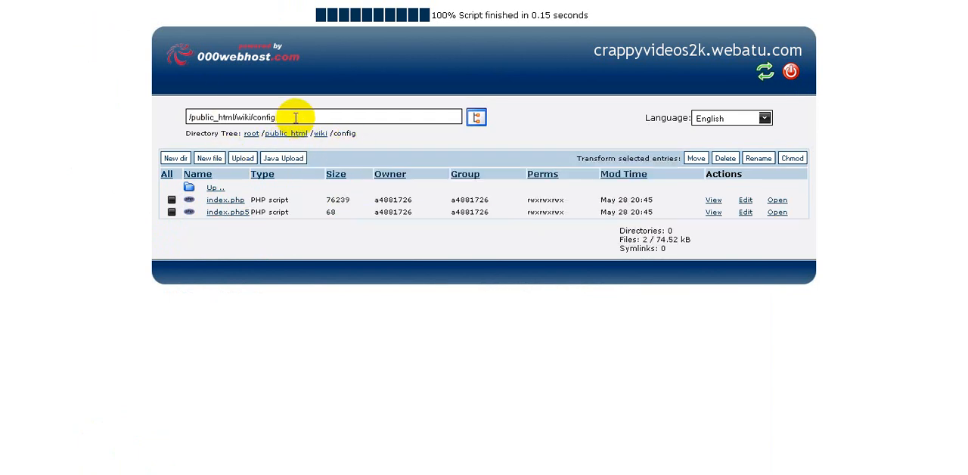
key("BackSpace")
key("BackSpace")
key("BackSpace")
key("BackSpace")
key("BackSpace")
key("BackSpace")
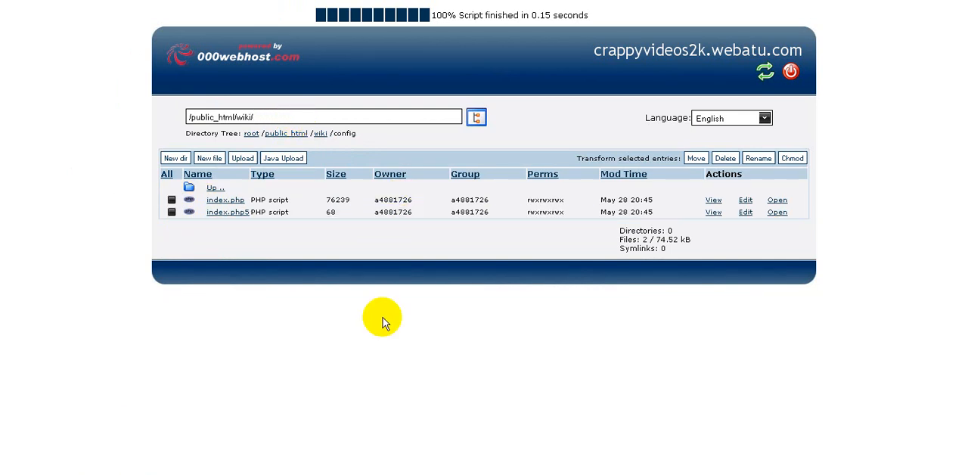
key("Return")
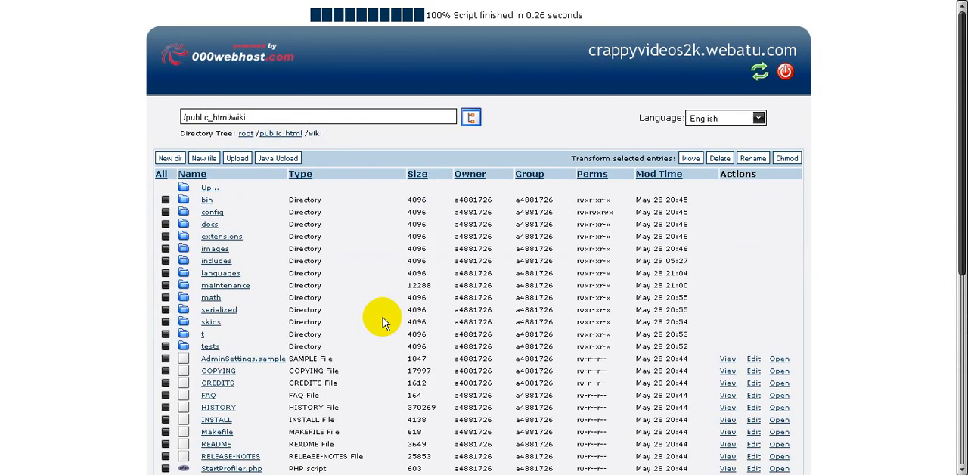
Check the config folder's Chmod permissions and go back to the wiki folder without applying any change
left_click(166, 214)
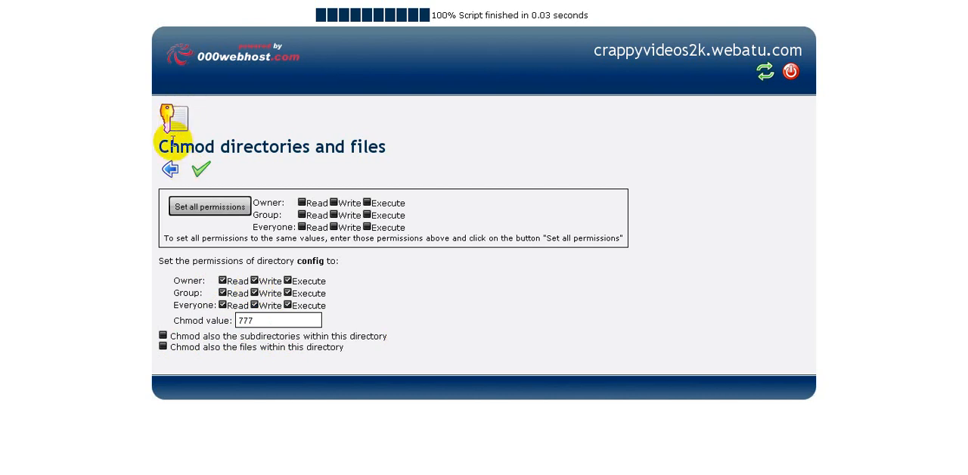
left_click(171, 171)
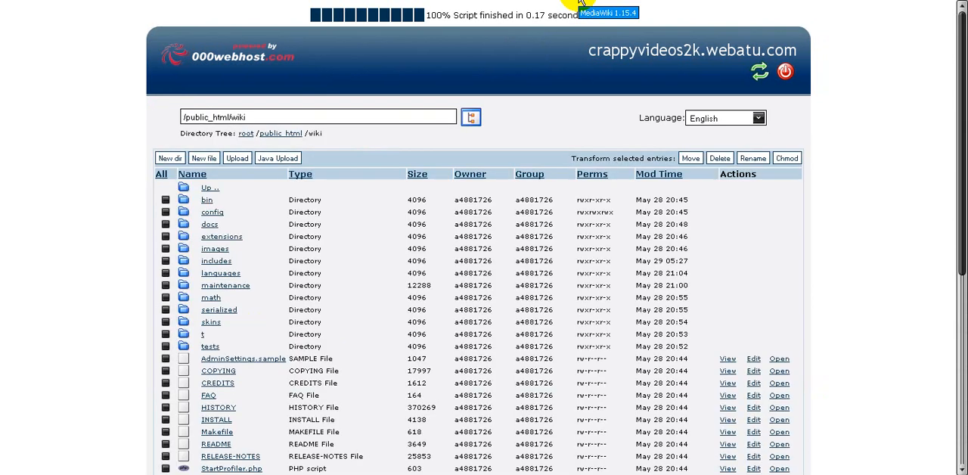
Switch to the MediaWiki 1.15.4 page and open the wiki installation form at its Site config section
left_click(581, 3)
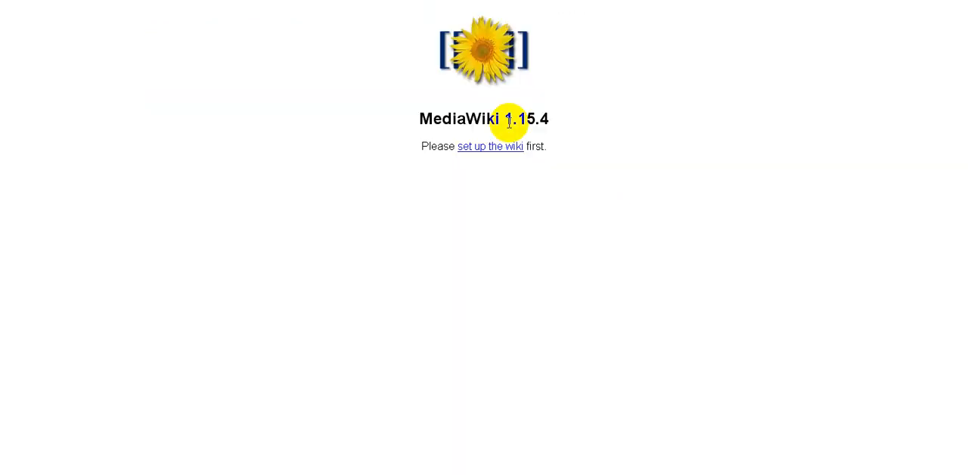
left_click(482, 155)
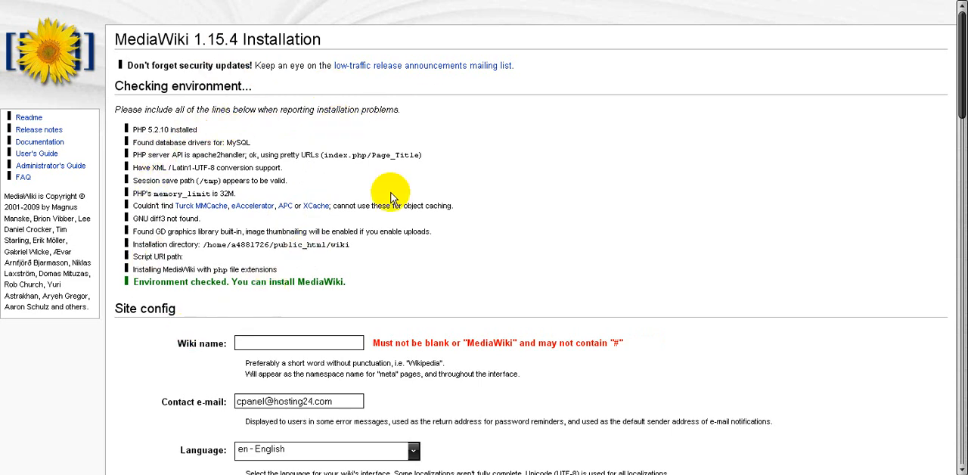
scroll(408, 187, "down", 3)
scroll(403, 186, "down", 2)
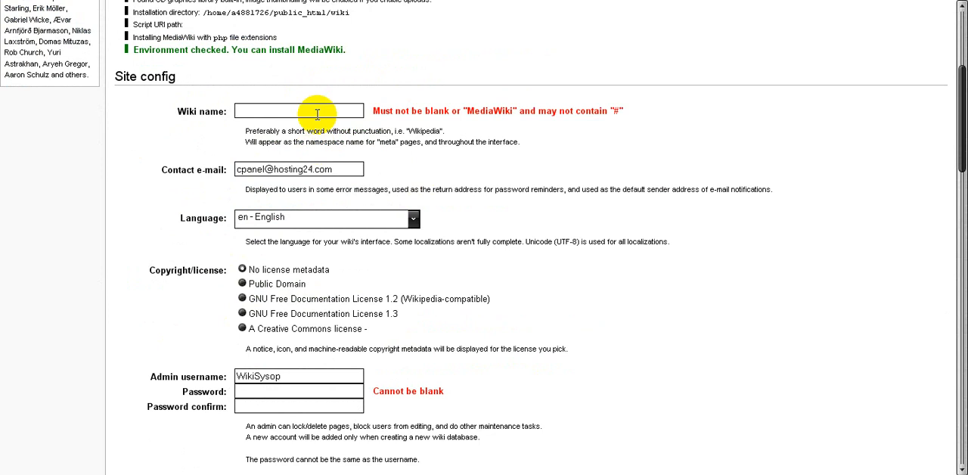
Set the wiki name to Crappyvideos Wiki
type("Crappyv")
type("diedo")
key("BackSpace")
key("BackSpace")
key("BackSpace")
key("BackSpace")
key("BackSpace")
type("iedo")
key("BackSpace")
key("BackSpace")
key("BackSpace")
type("d")
type("Wiki")
key("Tab")
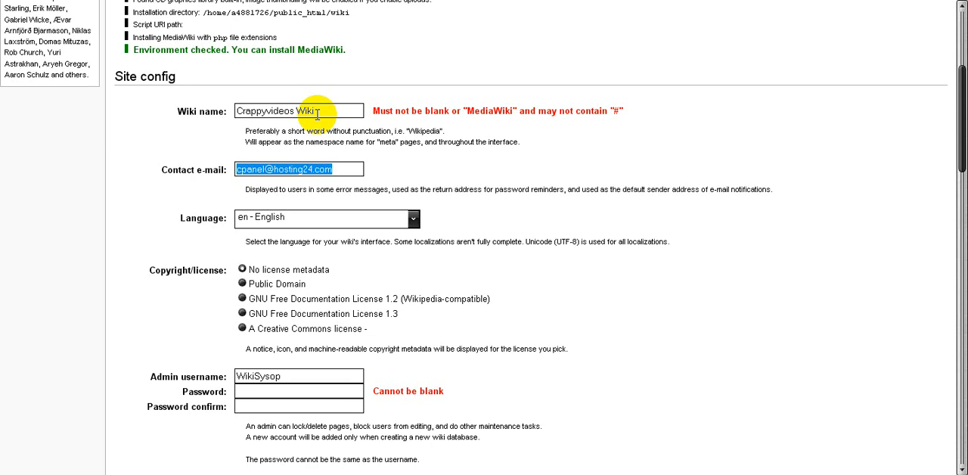
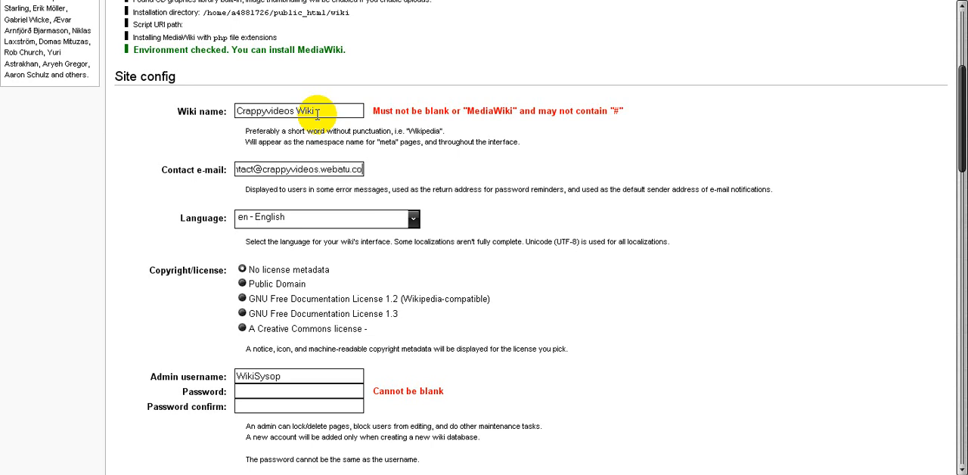
Replace the contact e-mail with the site's own contact address and set the copyright/license to Public Domain
key("Tab")
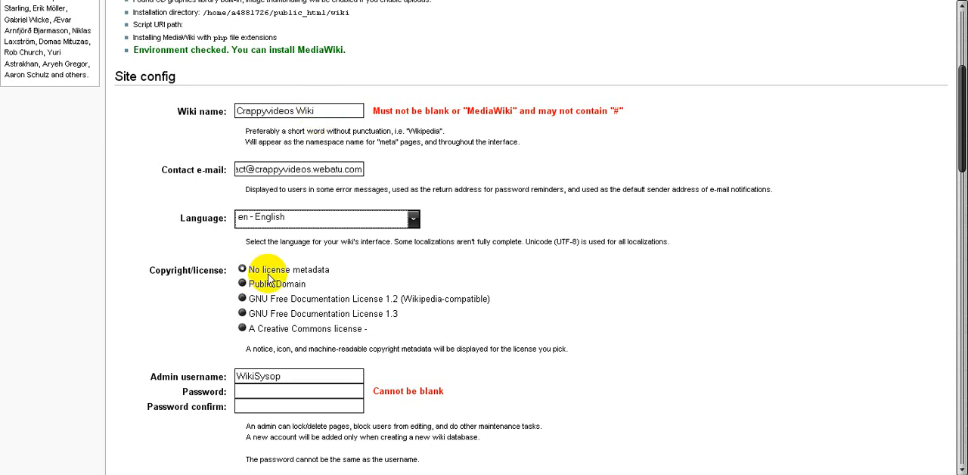
left_click(243, 285)
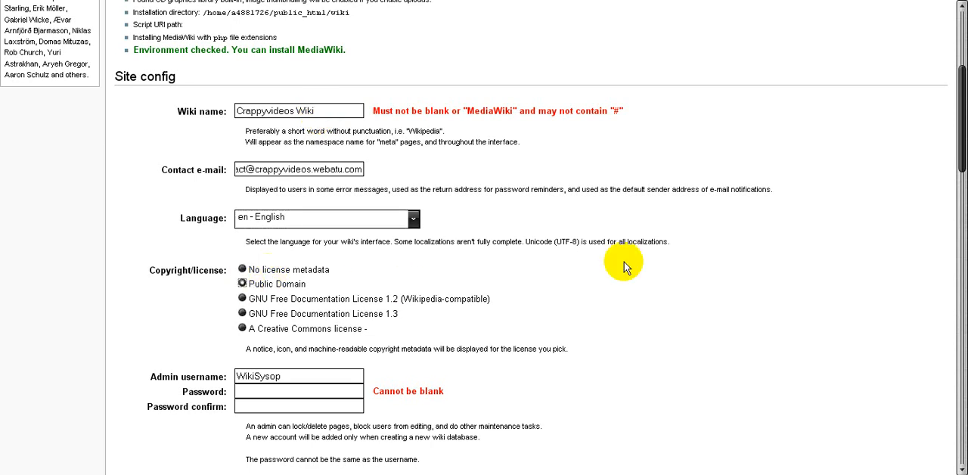
Enter the wiki admin account's password and repeat it as confirmation
scroll(393, 231, "down", 3)
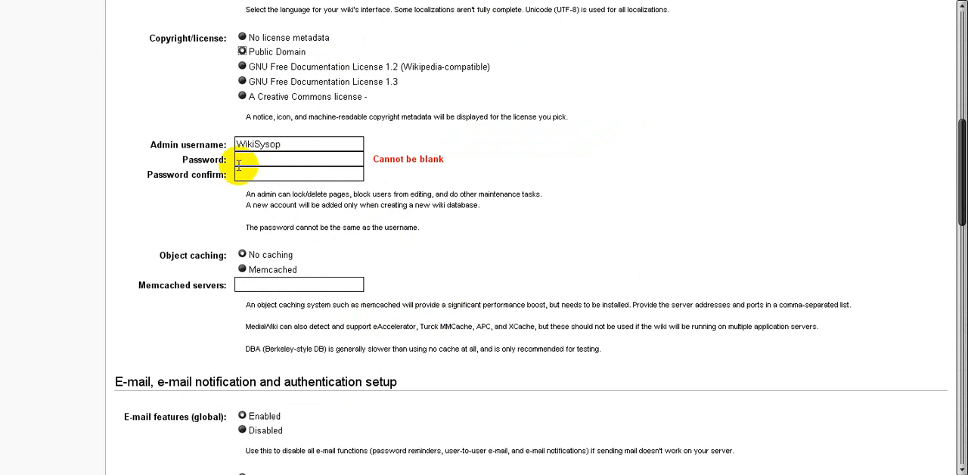
left_click(335, 156)
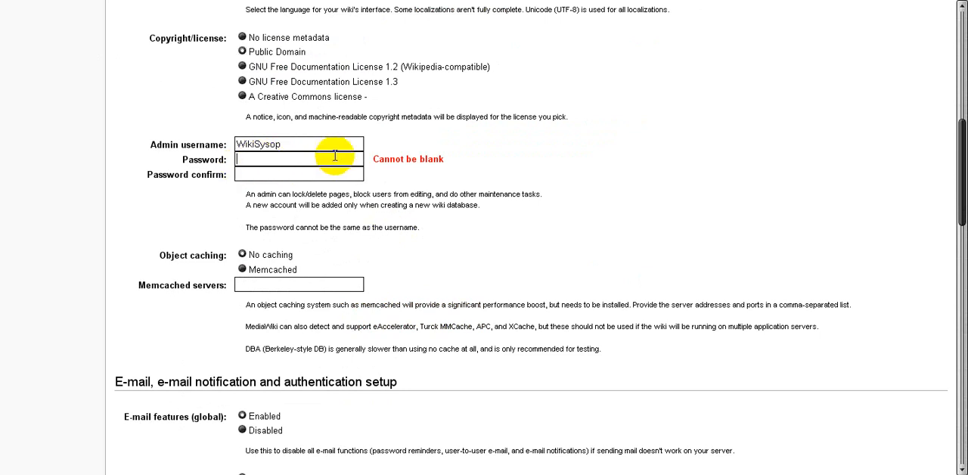
type("••••••")
key("Tab")
type("••••••")
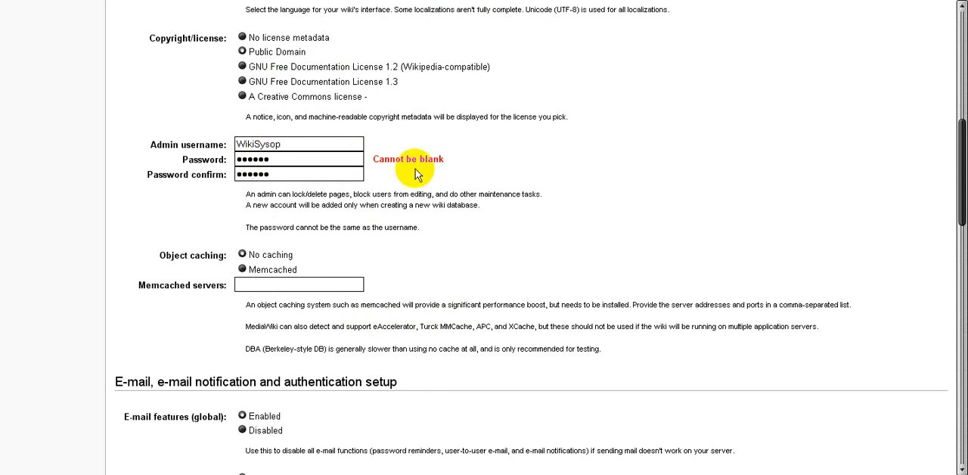
Review the e-mail and database settings, then open the MySQL database management page in the 000webhost control panel
scroll(505, 207, "down", 3)
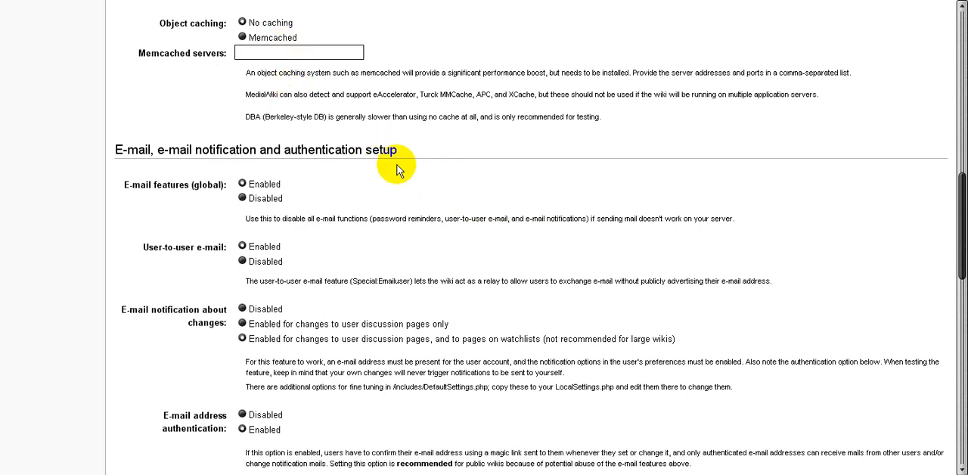
scroll(320, 280, "down", 1)
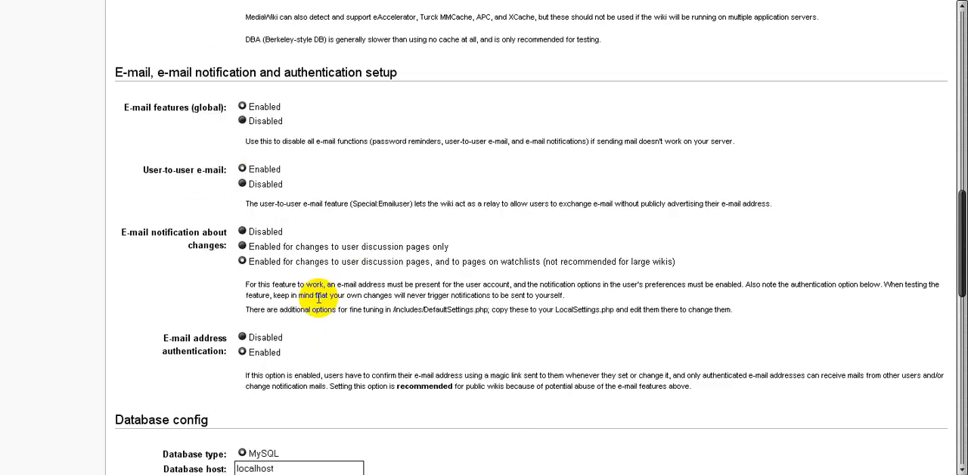
scroll(318, 299, "down", 1)
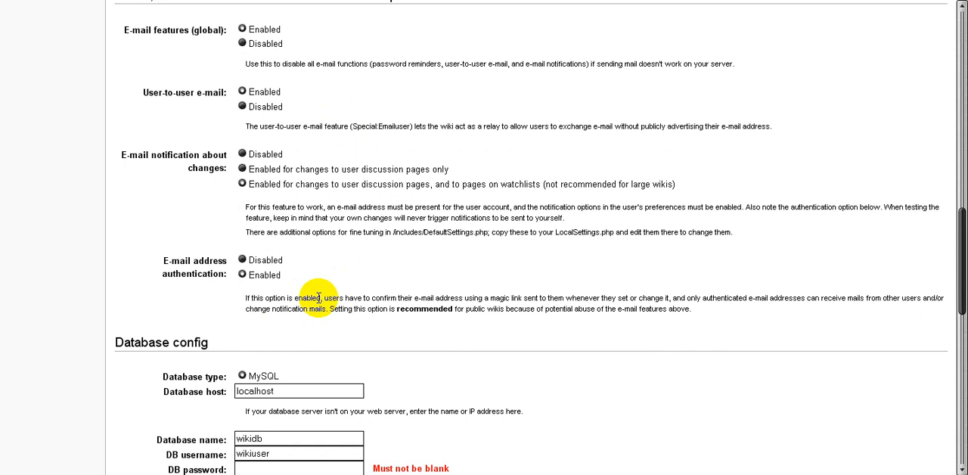
scroll(318, 297, "down", 2)
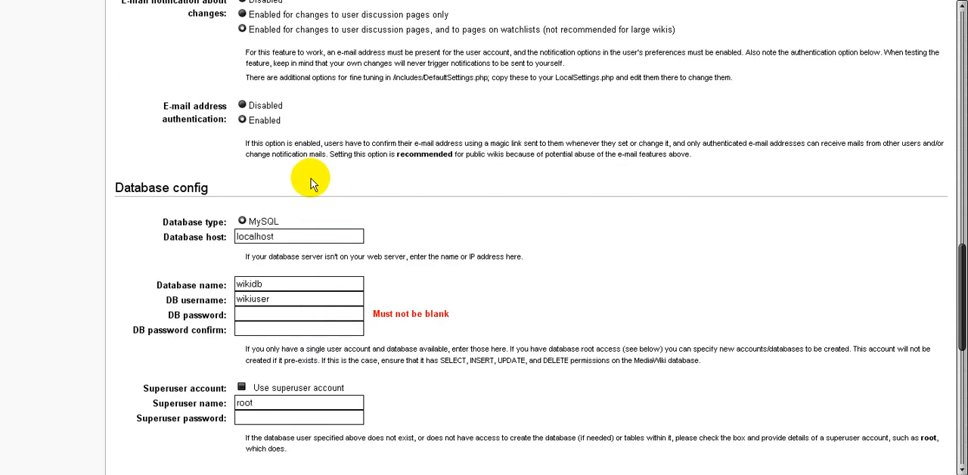
scroll(313, 177, "down", 1)
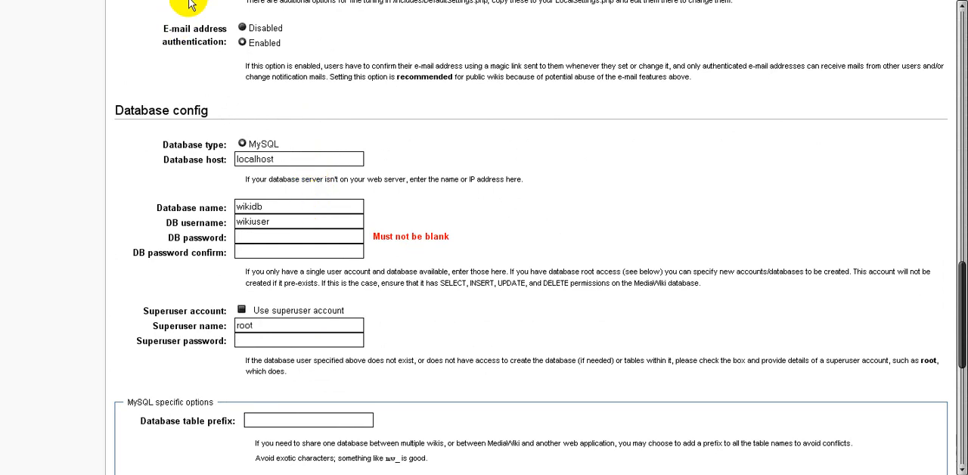
left_click(95, 0)
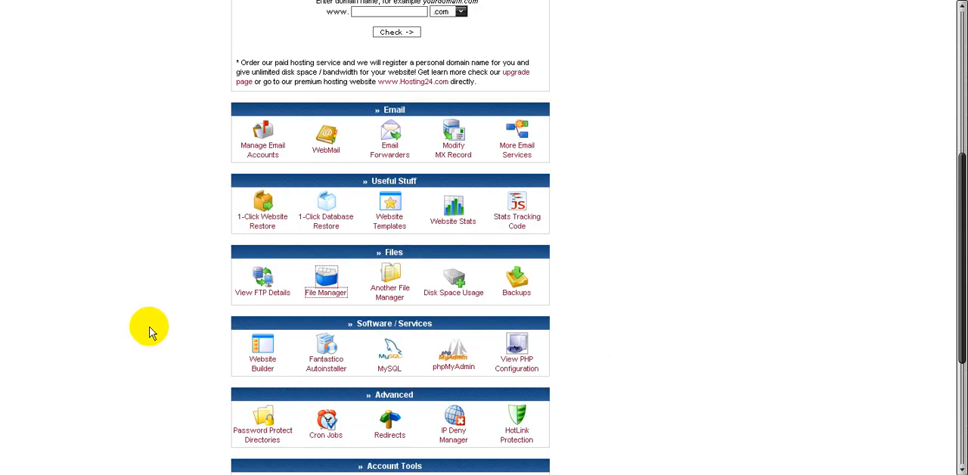
scroll(148, 330, "down", 3)
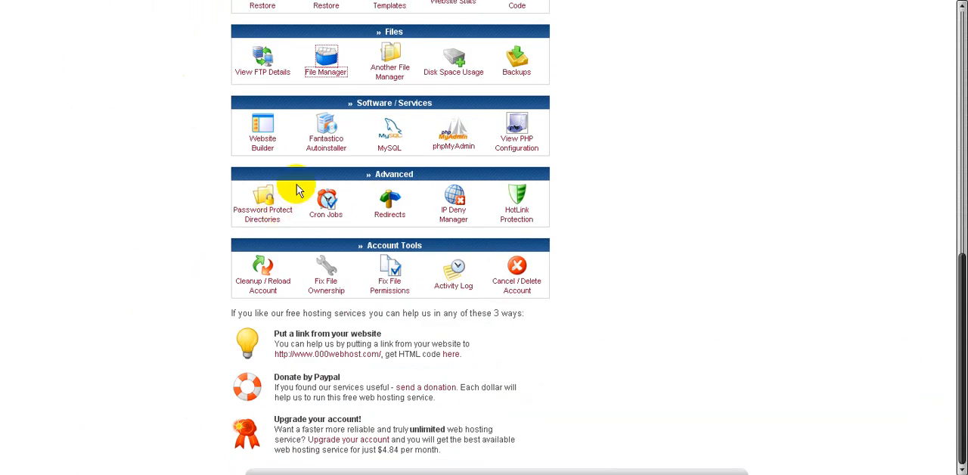
left_click(387, 150)
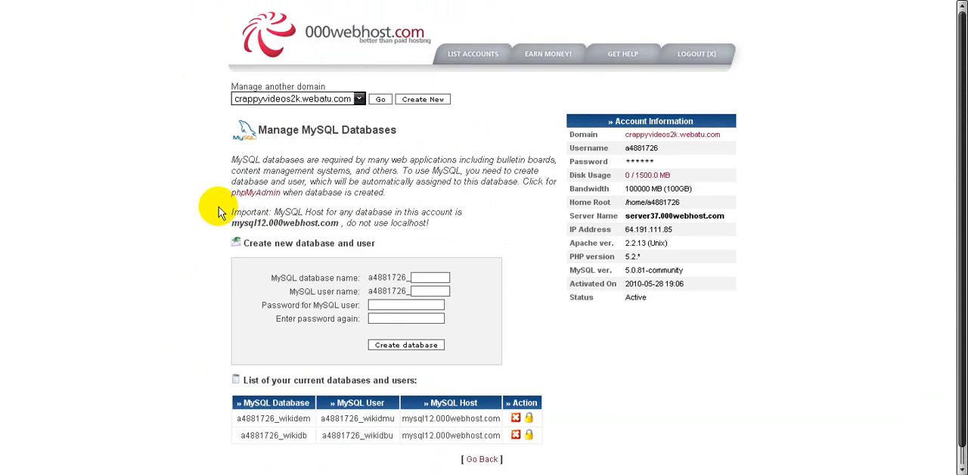
Copy the full name of the wikidb database into the Database name setting of the MediaWiki installation form
scroll(219, 207, "down", 1)
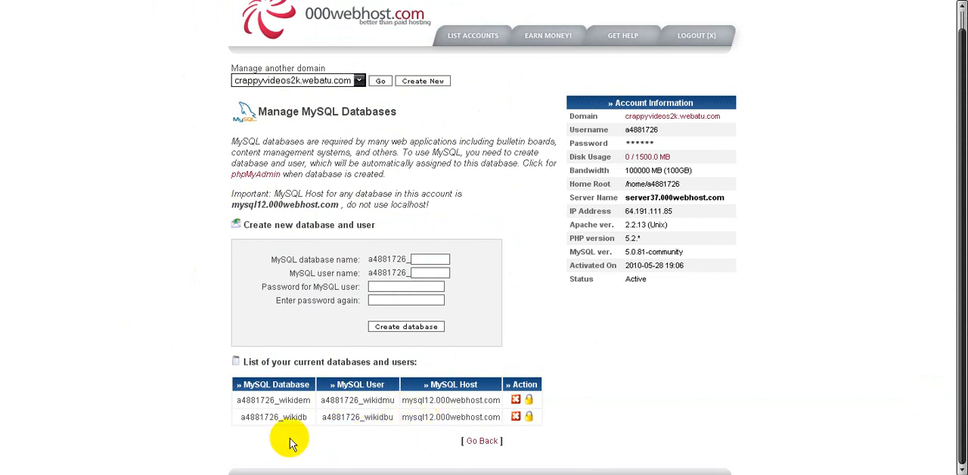
left_click_drag(242, 417, 318, 424)
key("ctrl+c")
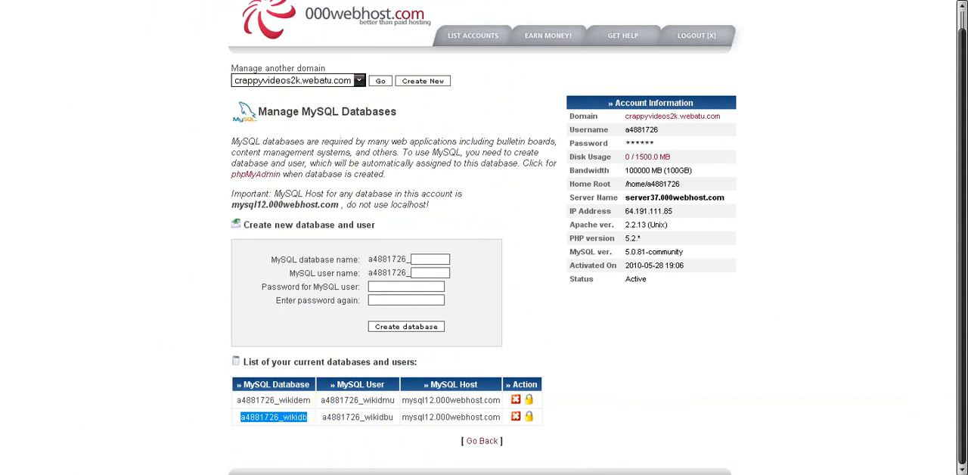
left_click(593, 0)
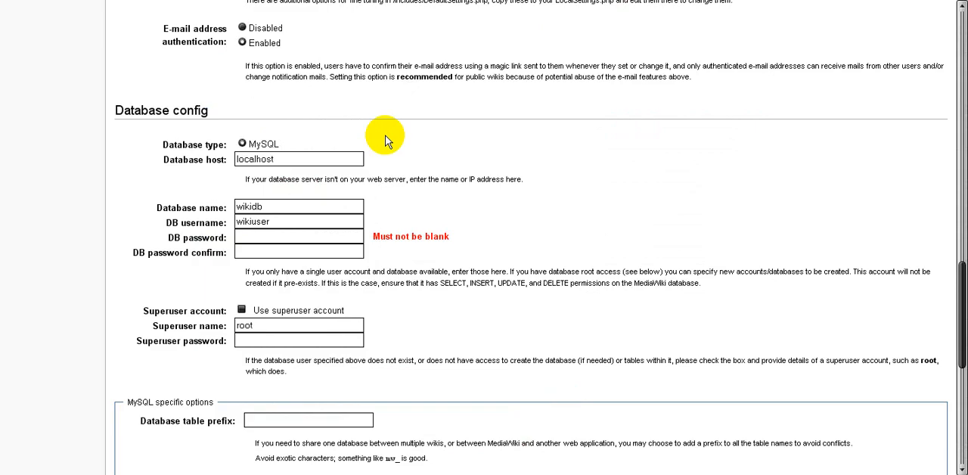
left_click(297, 222)
key("shift+Tab")
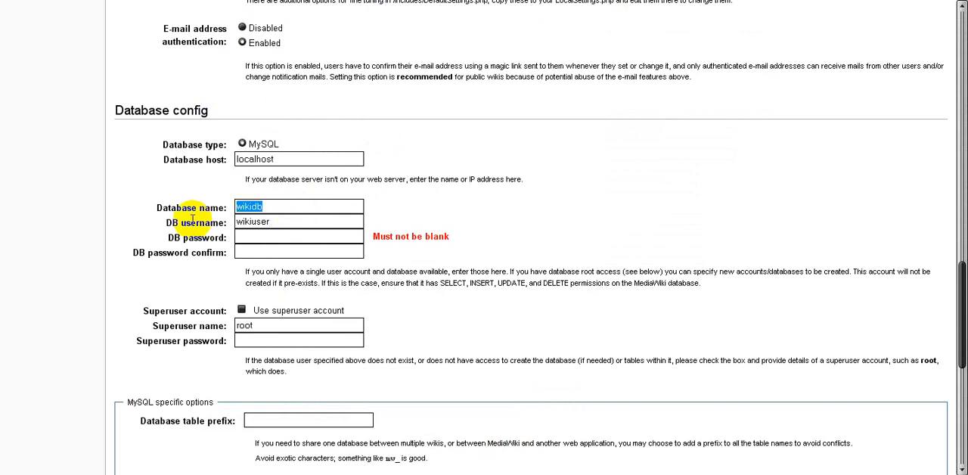
key("ctrl+v")
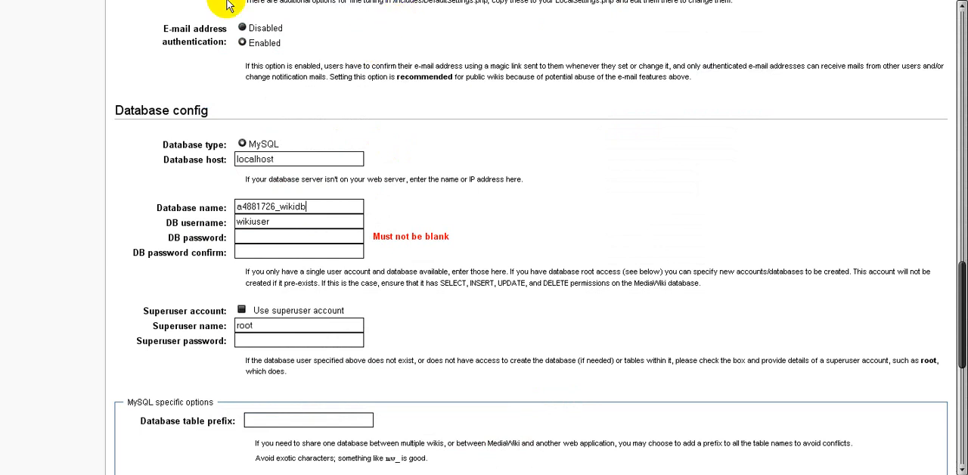
Copy the wikidb database's full MySQL user name from the 000webhost database list into the installation form's DB username setting
left_click(146, 0)
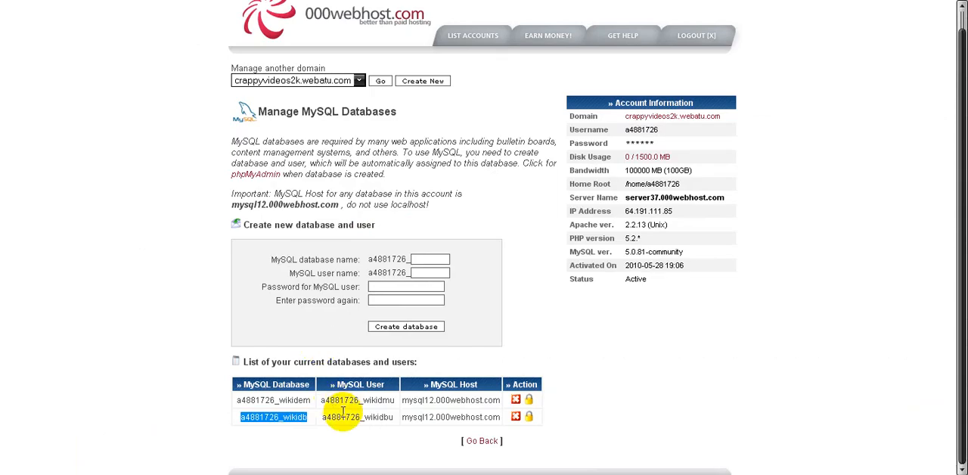
left_click_drag(324, 417, 390, 417)
key("ctrl+c")
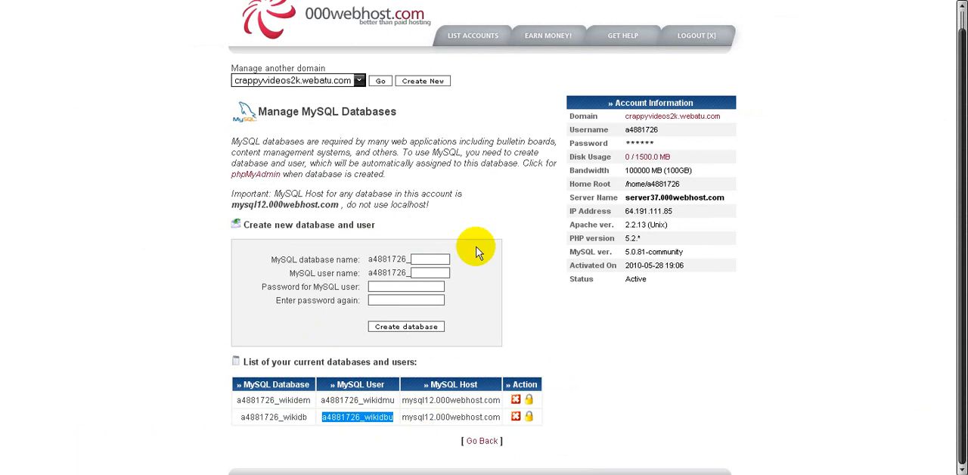
left_click(541, 1)
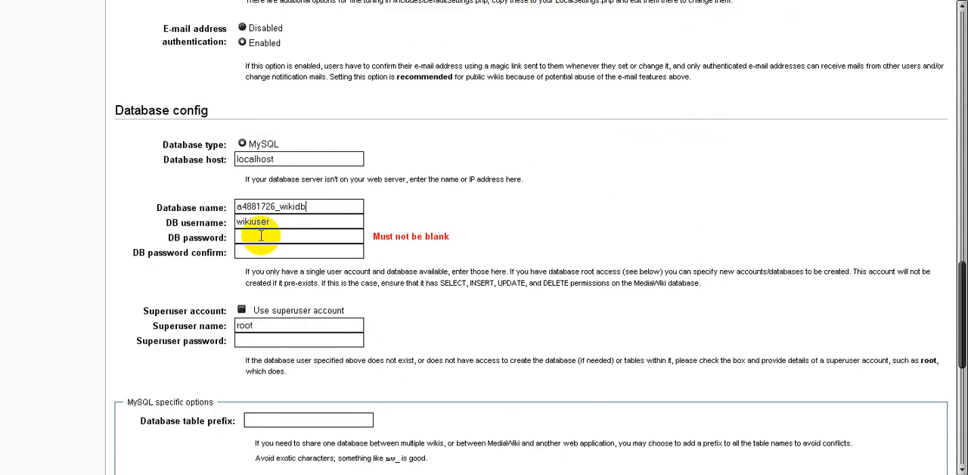
left_click_drag(276, 221, 193, 213)
key("ctrl+v")
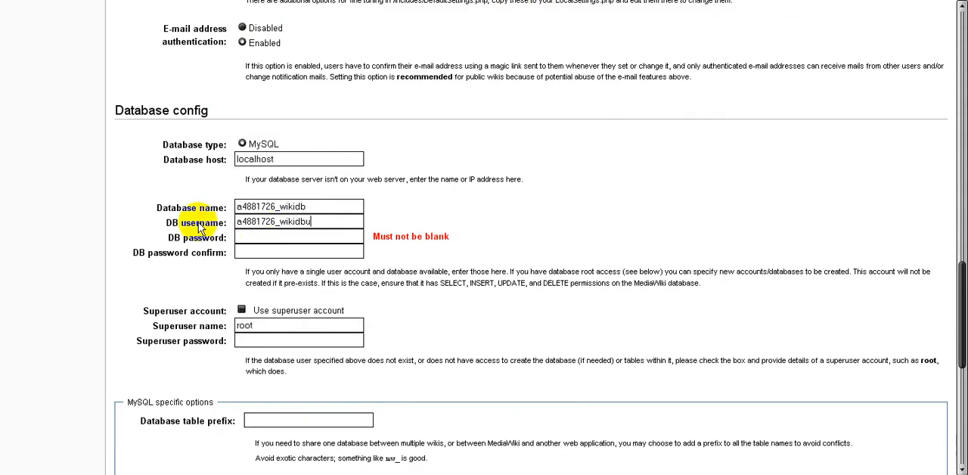
Enter the MySQL database user's password and repeat it as confirmation
left_click(281, 242)
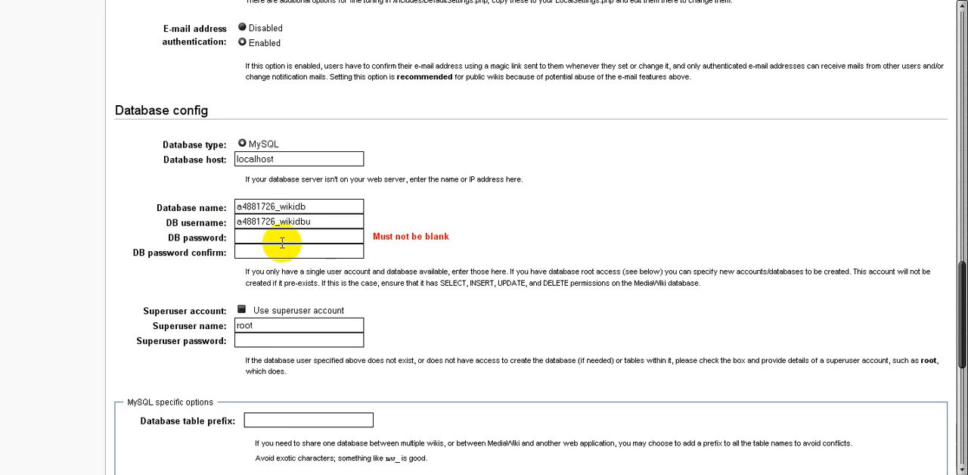
type("•••••••••")
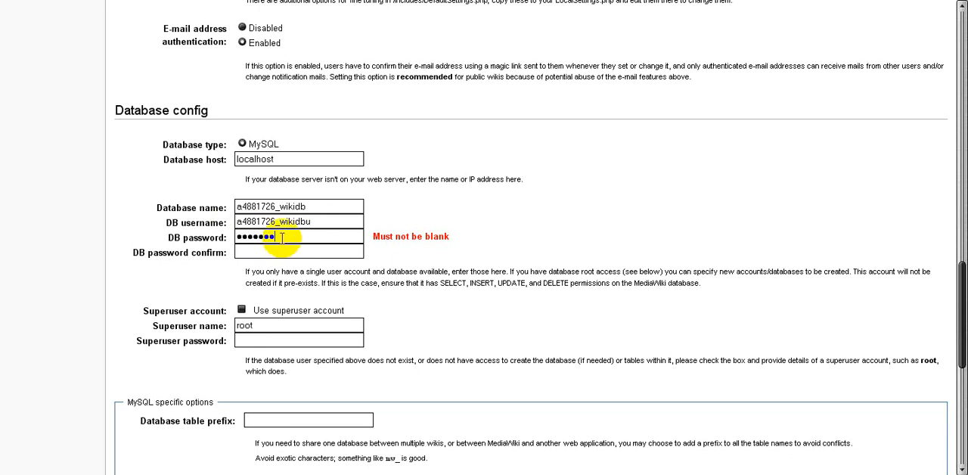
key("Tab")
type("•••••••••")
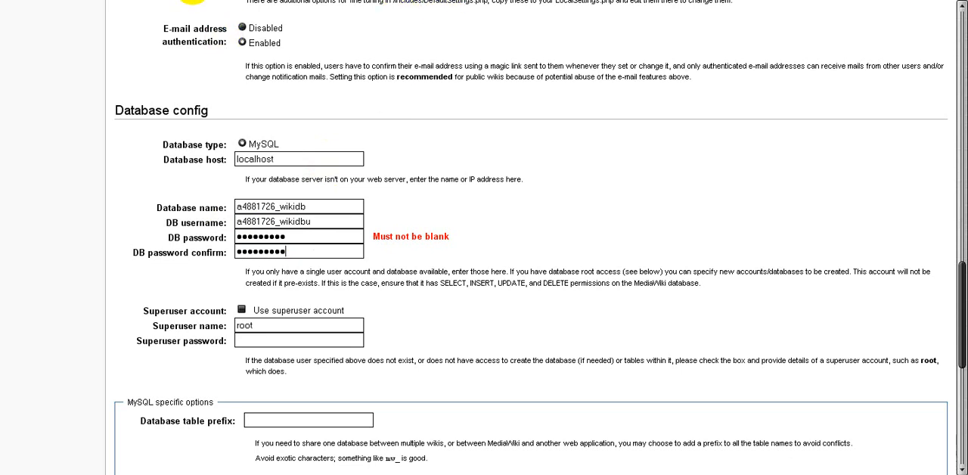
Replace the Database host setting with mysql12.000webhost.com, copied from the wikidb entry in the 000webhost database list
left_click(111, 0)
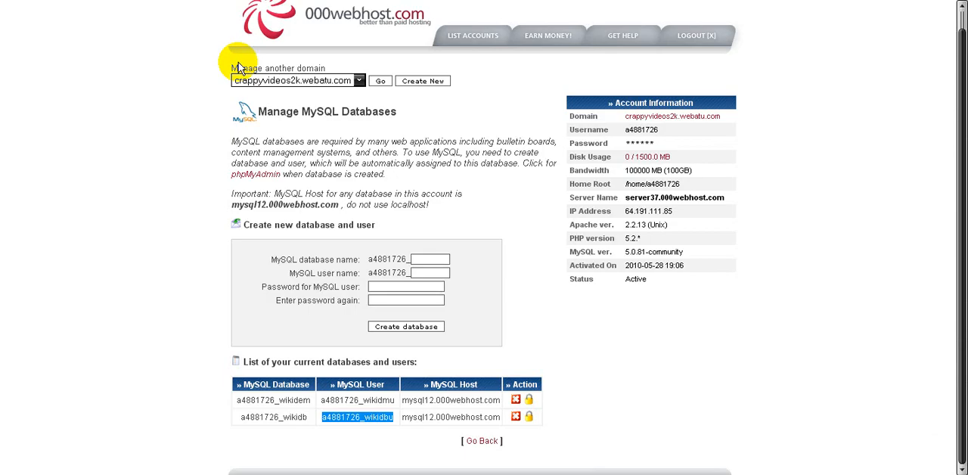
left_click(402, 422)
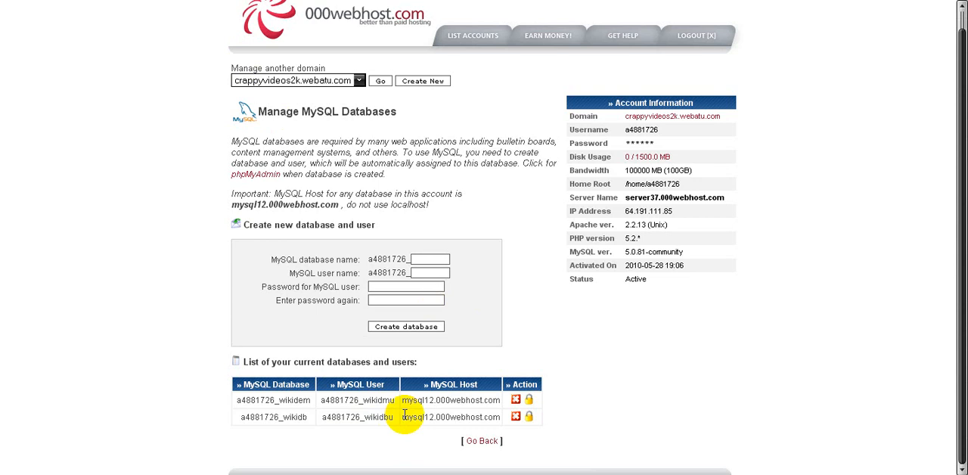
left_click_drag(405, 414, 500, 414)
key("ctrl+c")
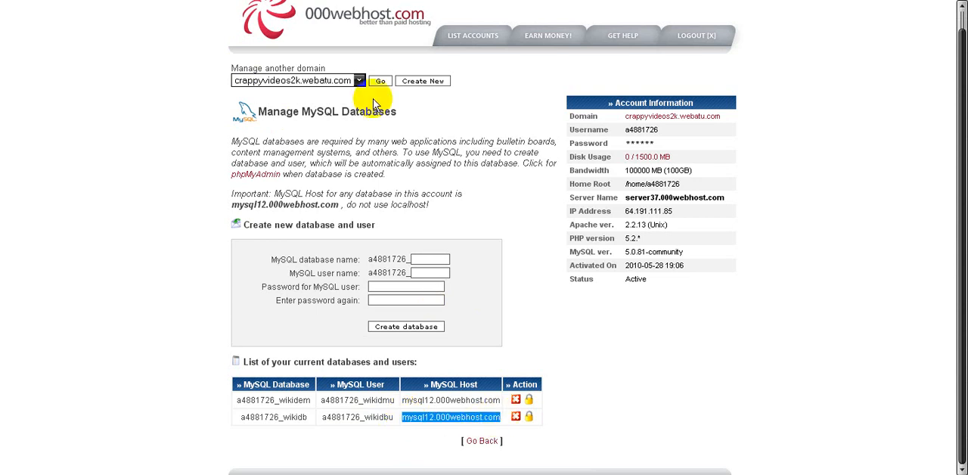
left_click(563, 0)
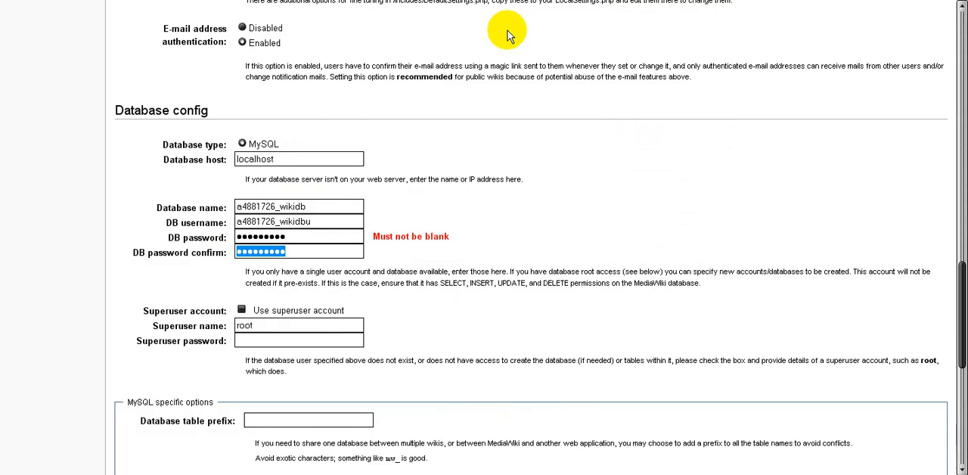
left_click(292, 159)
left_click_drag(292, 159, 186, 148)
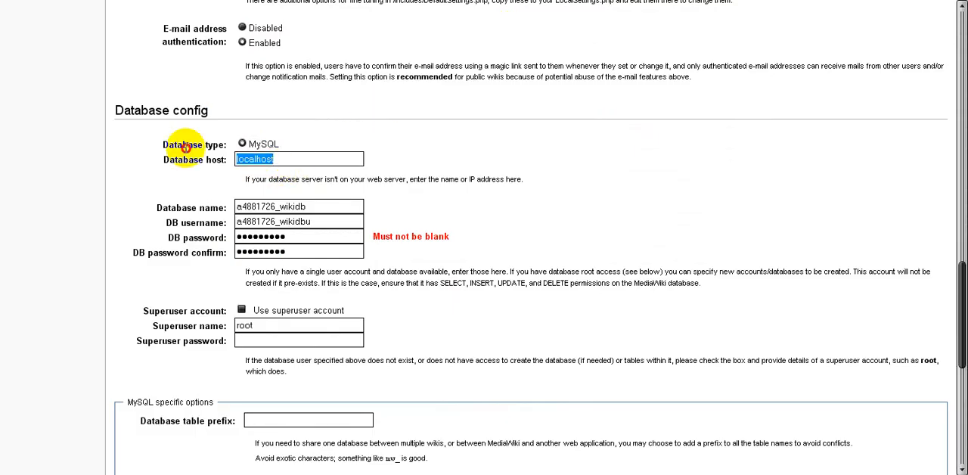
key("ctrl+v")
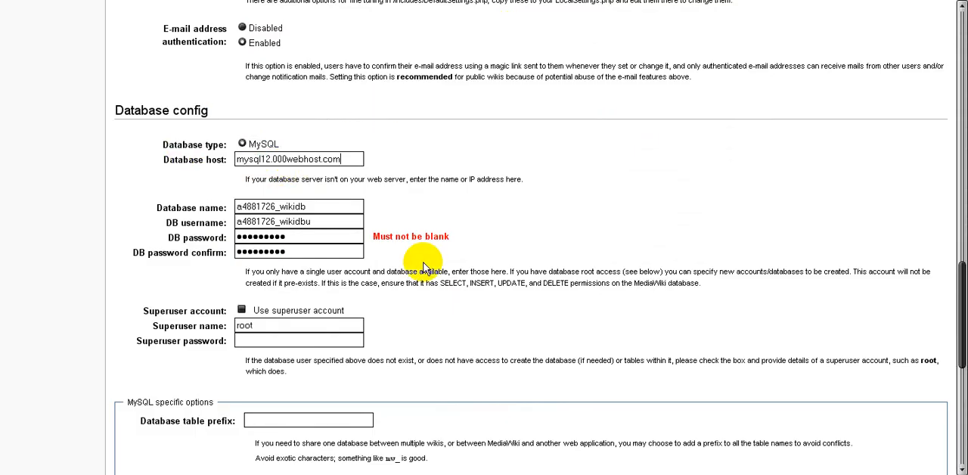
Submit the completed configuration form to start the MediaWiki installation
scroll(424, 266, "down", 3)
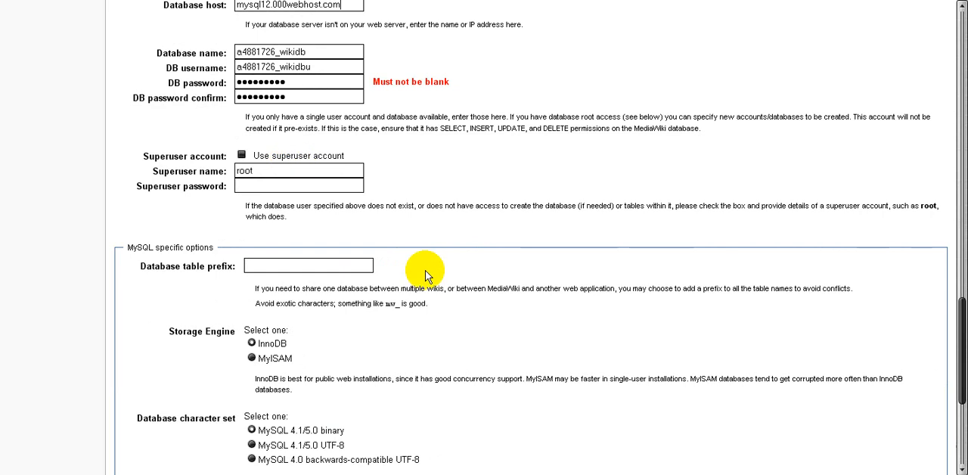
scroll(425, 271, "down", 5)
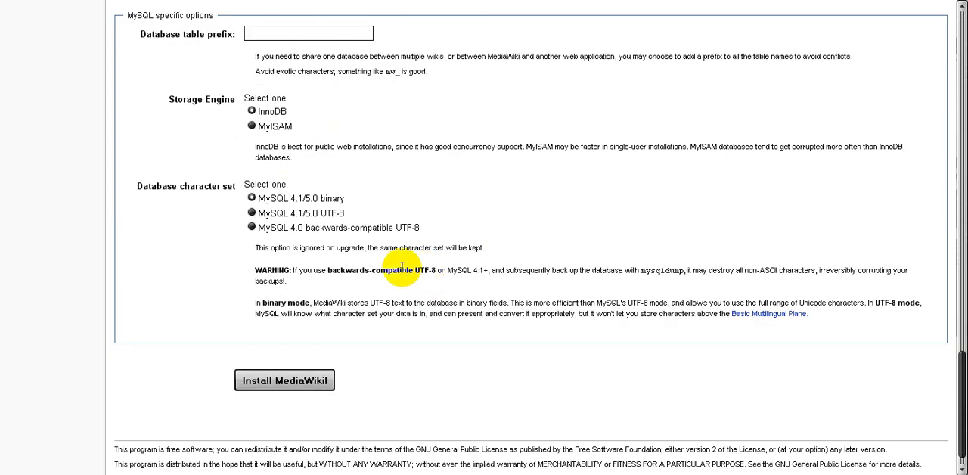
left_click(314, 382)
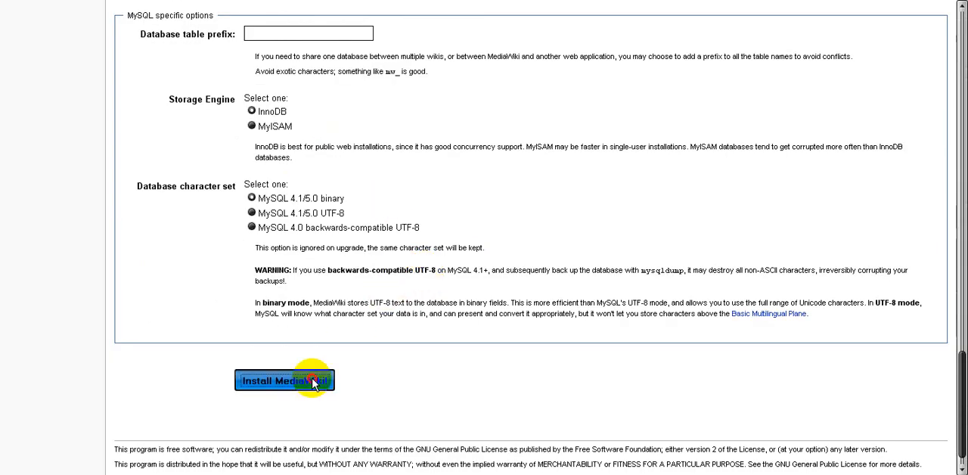